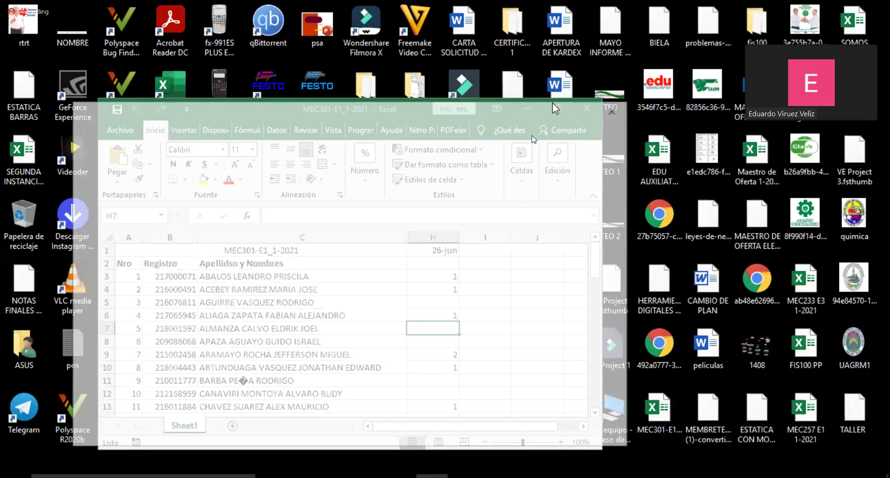
Maximize the MEC301-E1_1-2021 workbook window and enter the date header "29- jun" in cell I1
left_click(614, 109)
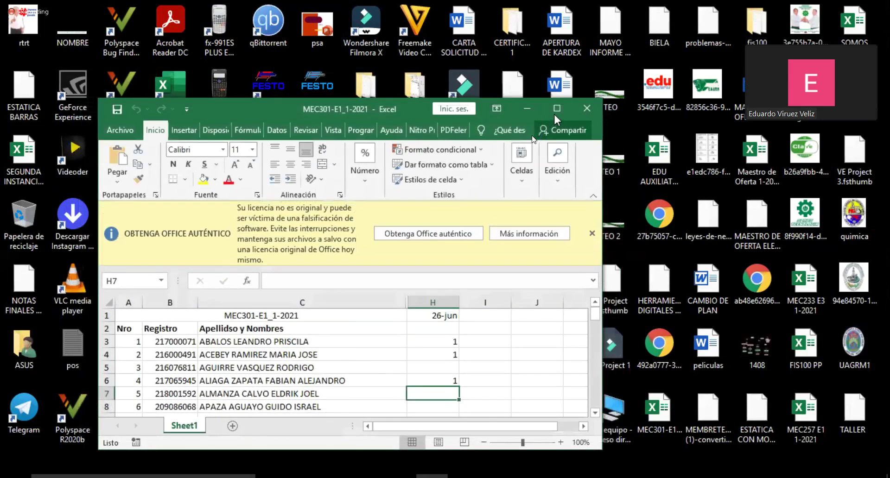
left_click(554, 112)
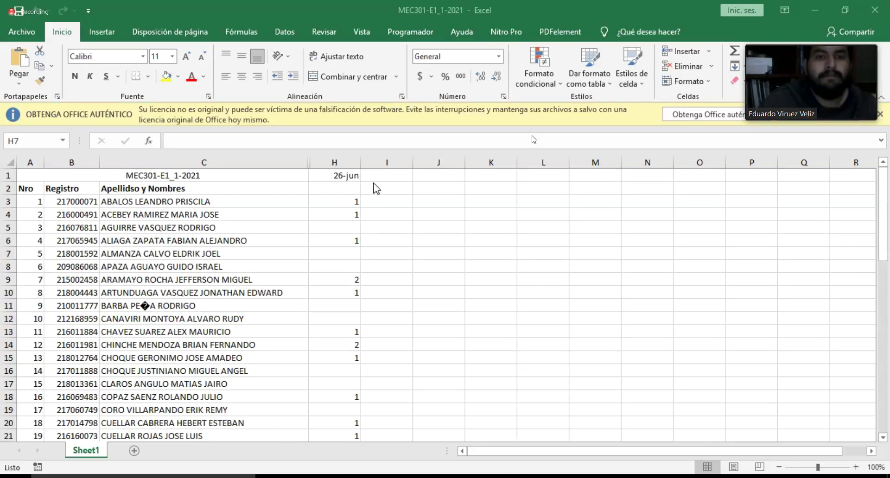
left_click(377, 177)
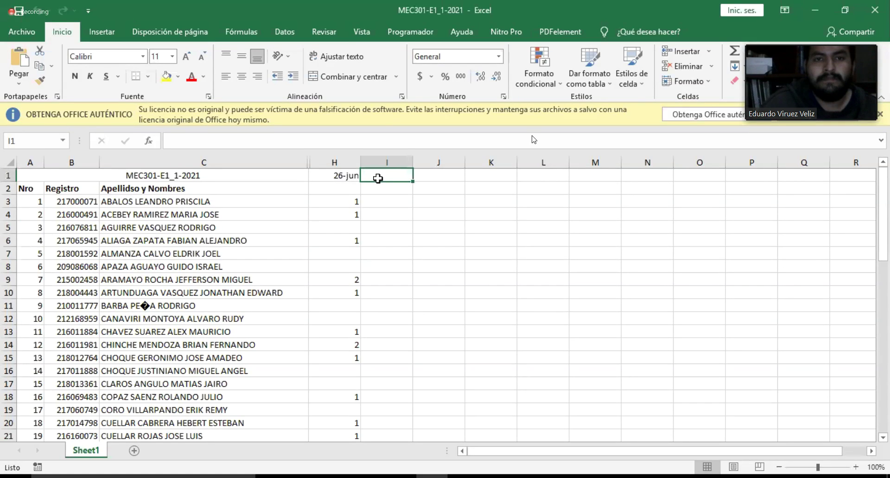
type("2")
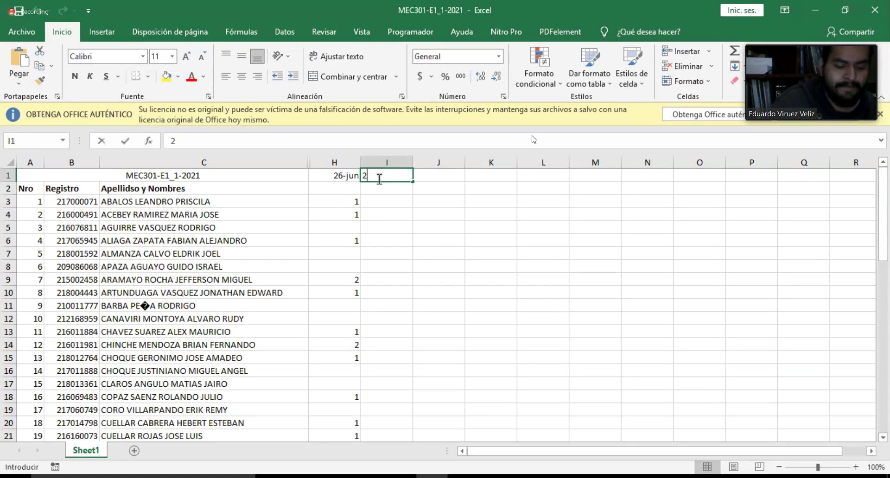
type("9- ju")
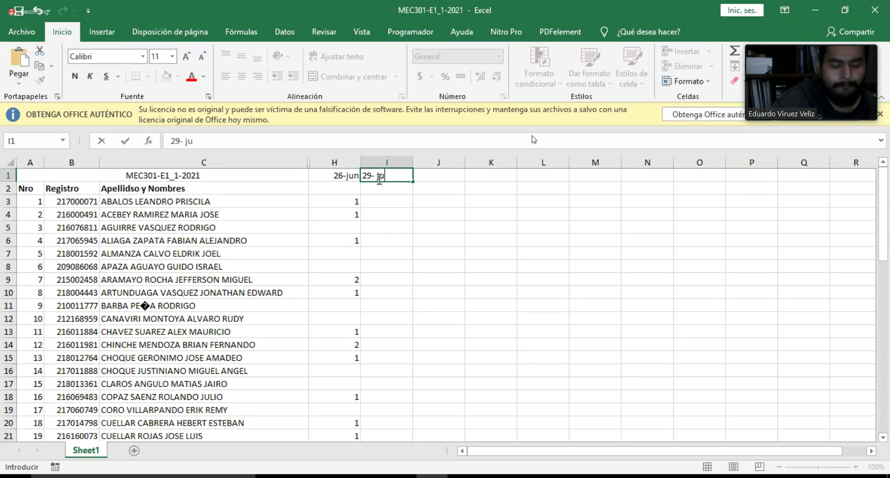
type("n")
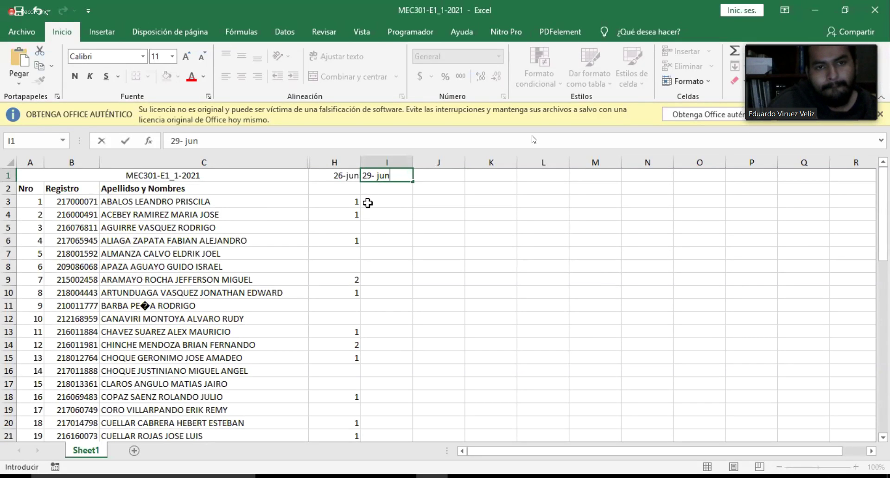
Enter 1 in the 29-jun column for students 1, 2 and 4 (cells I3, I4 and I6), leaving student 3 blank
left_click(374, 203)
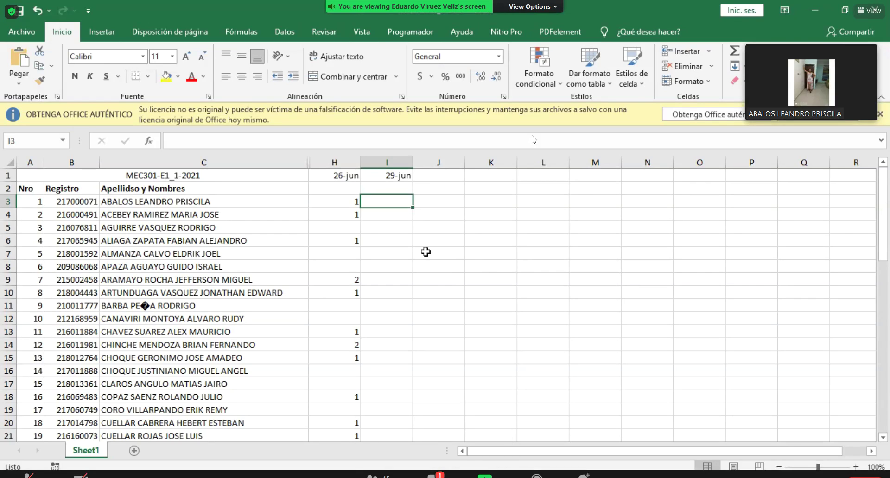
type("1")
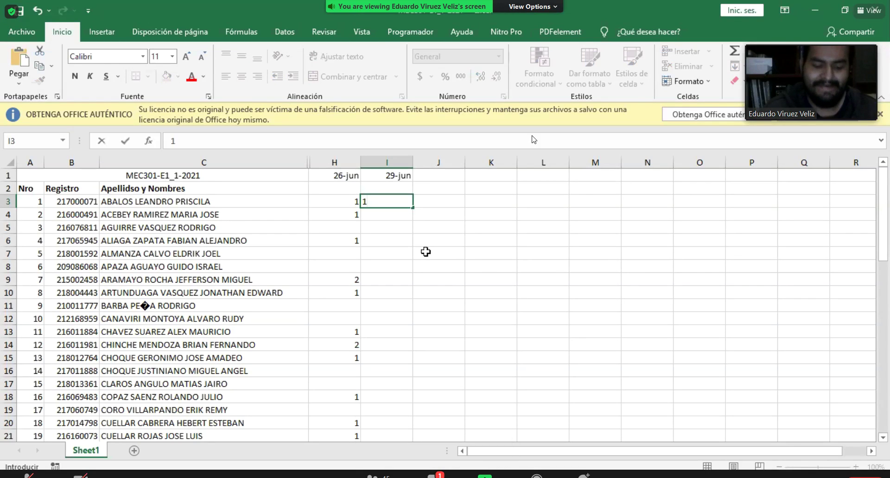
key("Return")
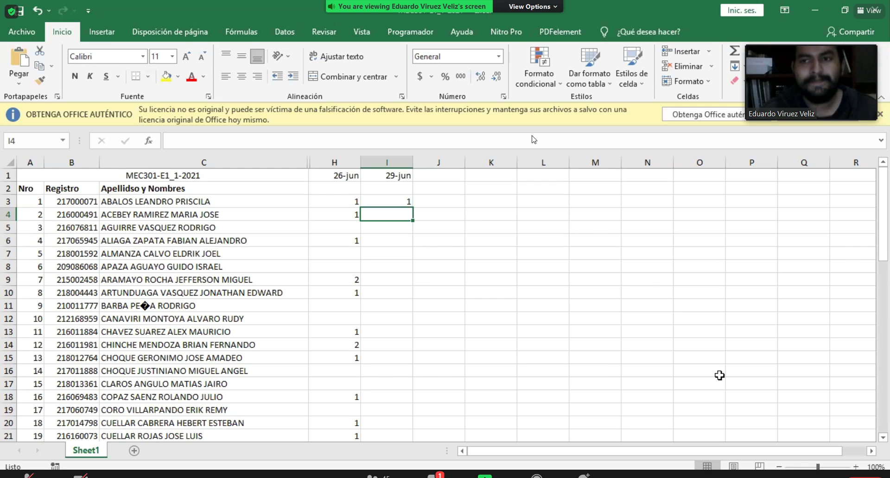
type("1")
key("Return")
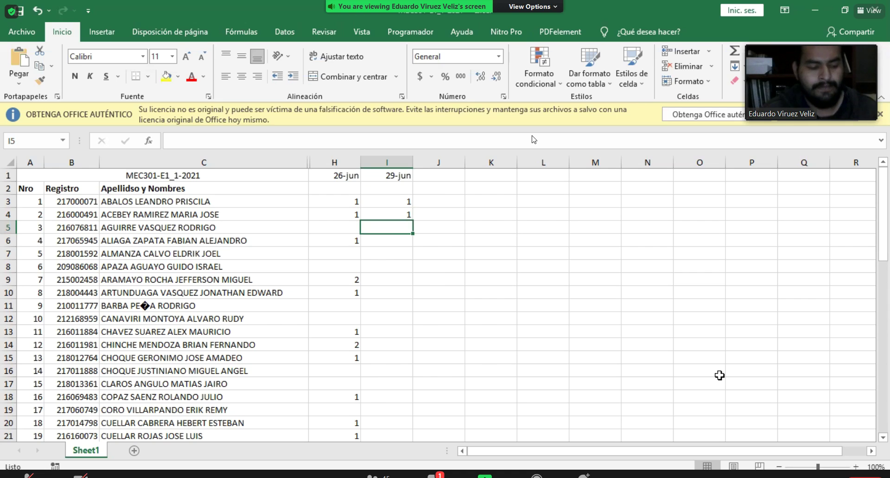
key("Down")
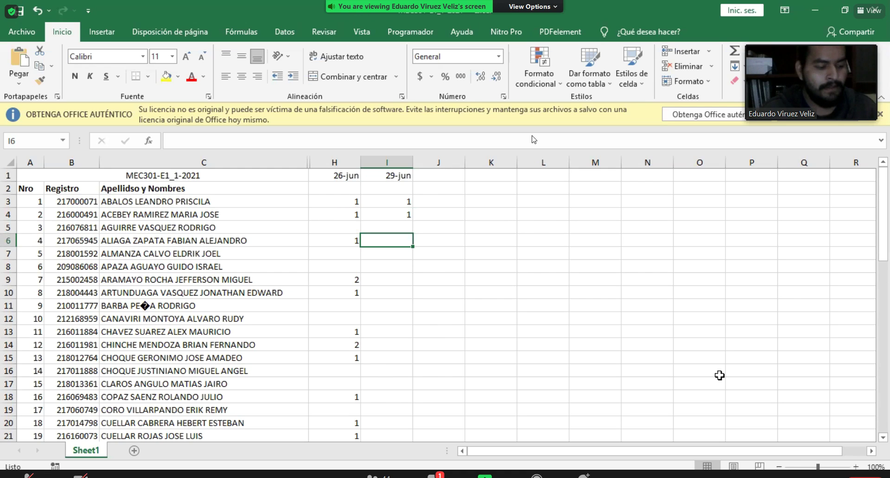
type("1")
key("Return")
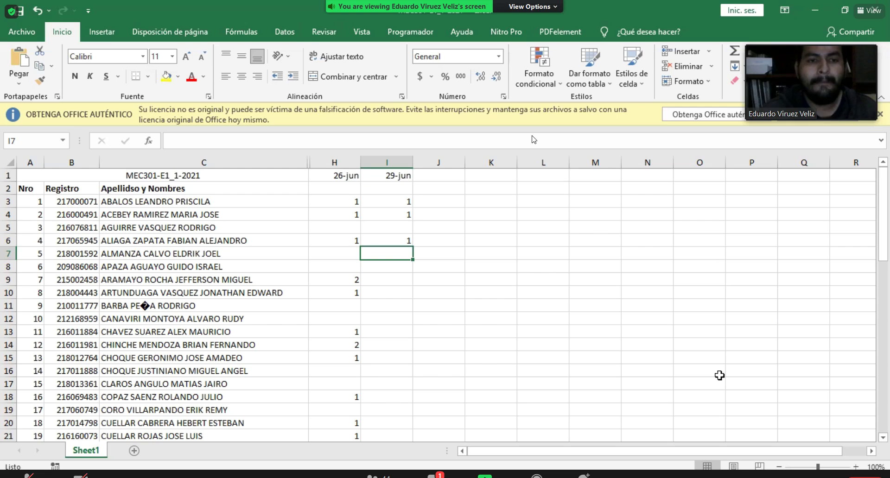
Enter 2 in I7 for student 5 and 1 in I10 for student 8, leaving I8 and I9 blank
key("Return")
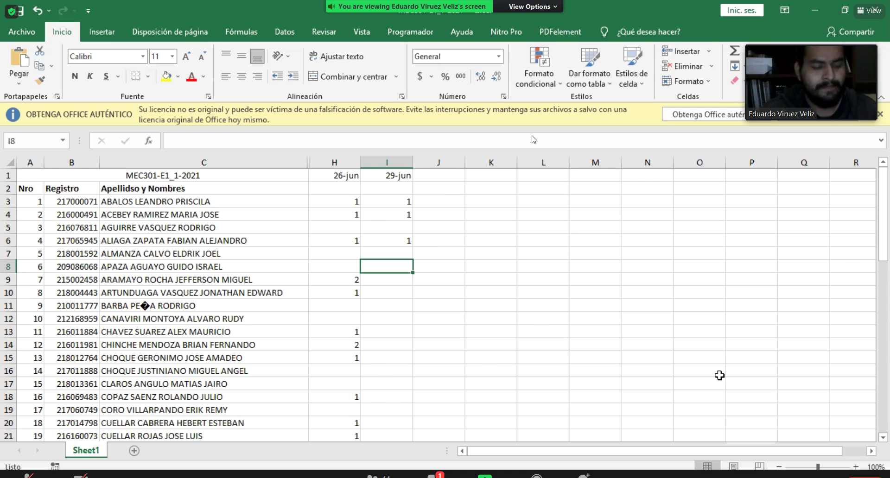
key("Up")
type("2")
key("Return")
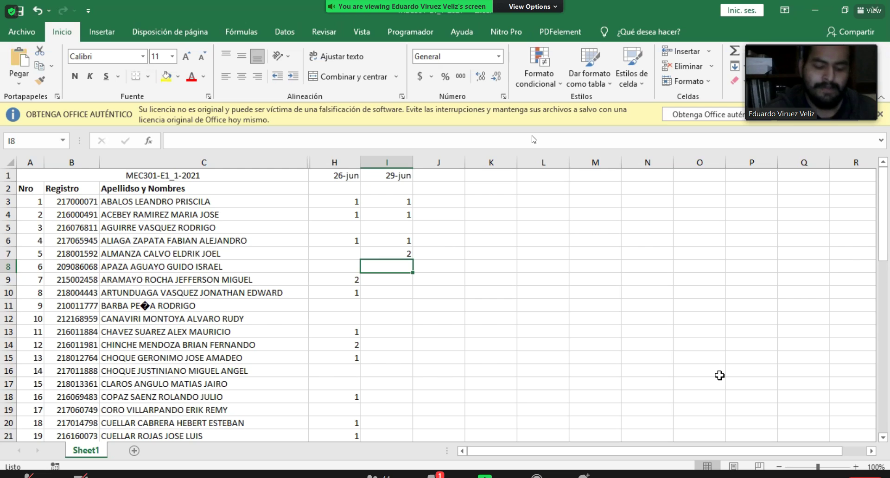
key("Return")
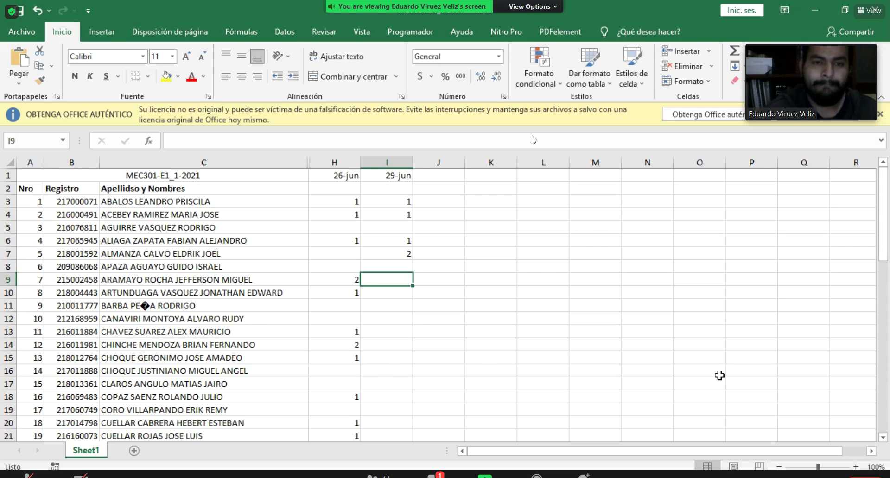
key("Return")
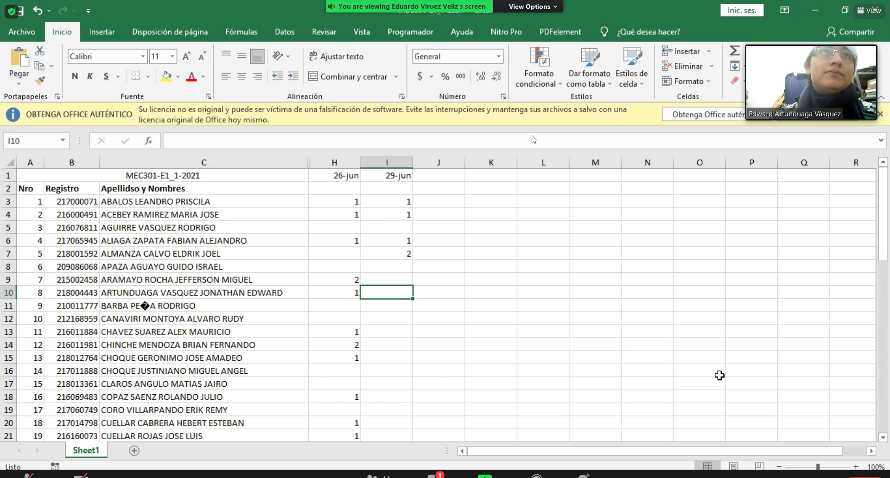
type("1")
key("Return")
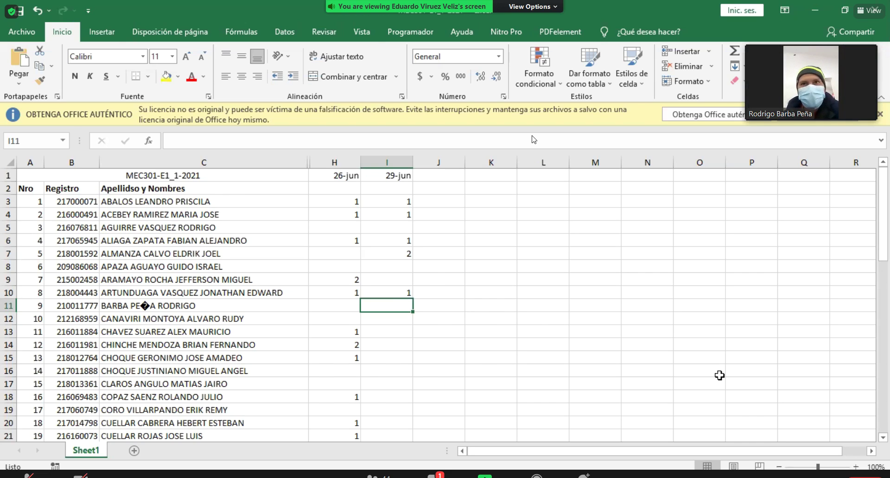
Enter 2 in the 29-jun column for student 9 (cell I11) and correct it to 1
type("2")
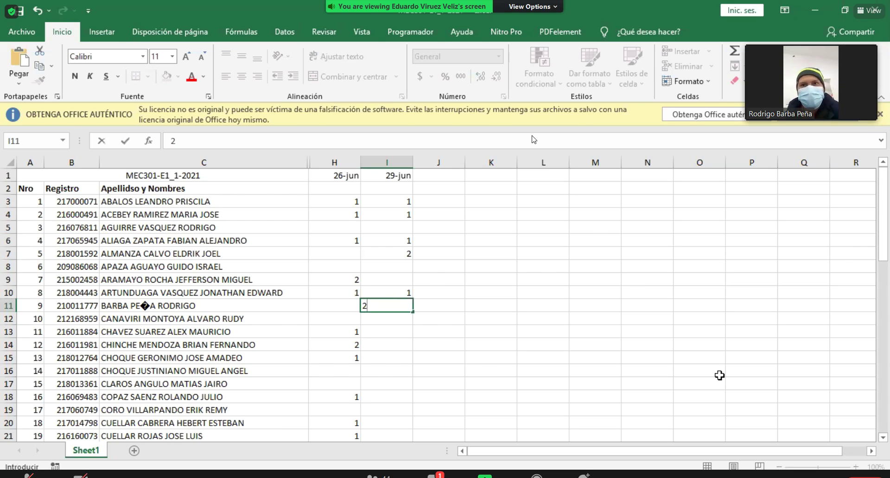
key("Return")
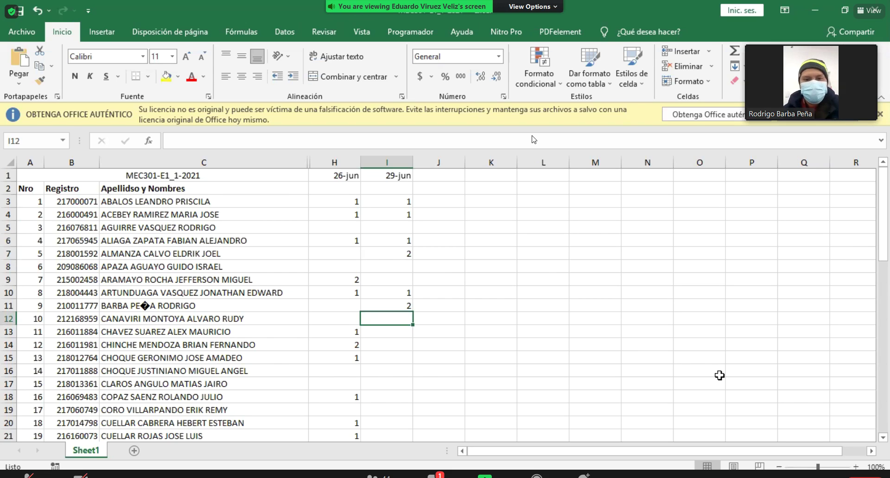
key("Up")
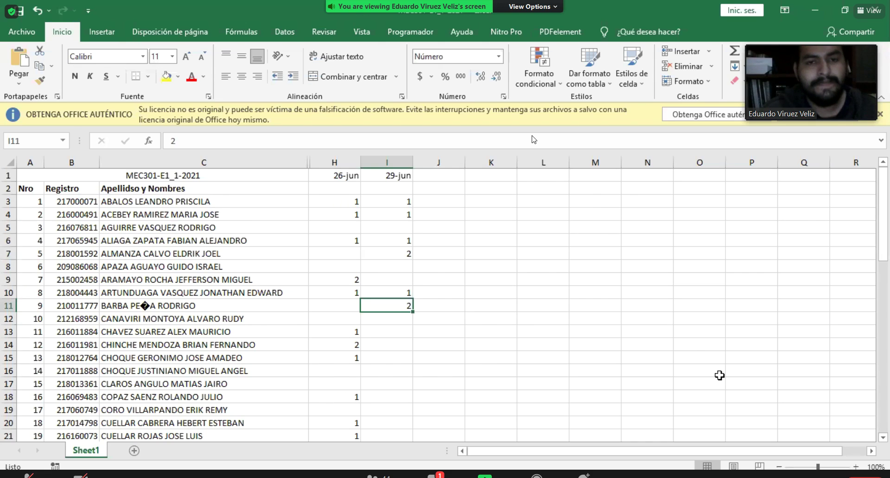
type("1")
key("Return")
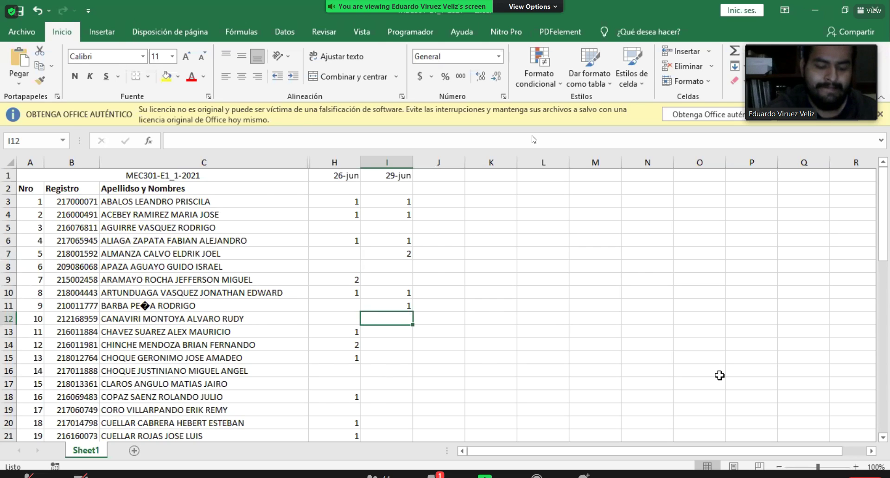
Find student 35 further down the roster and enter 1 in the 29-jun column (cell I37)
key("Down")
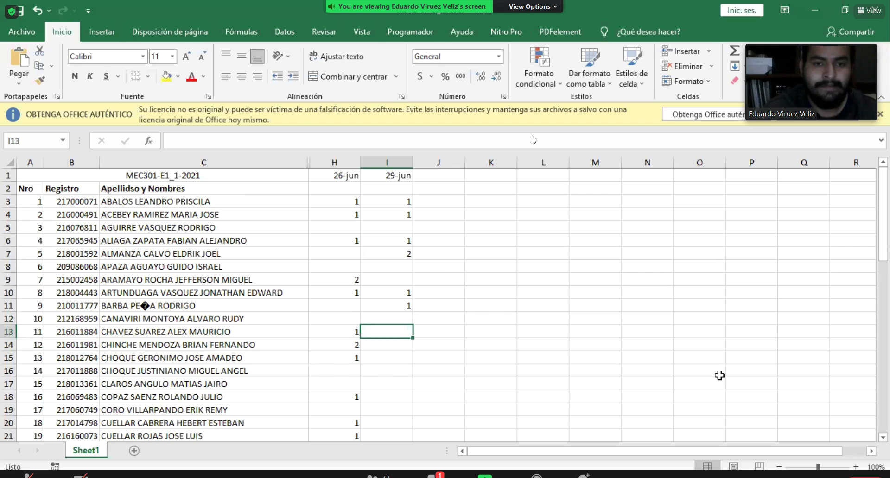
key("Up")
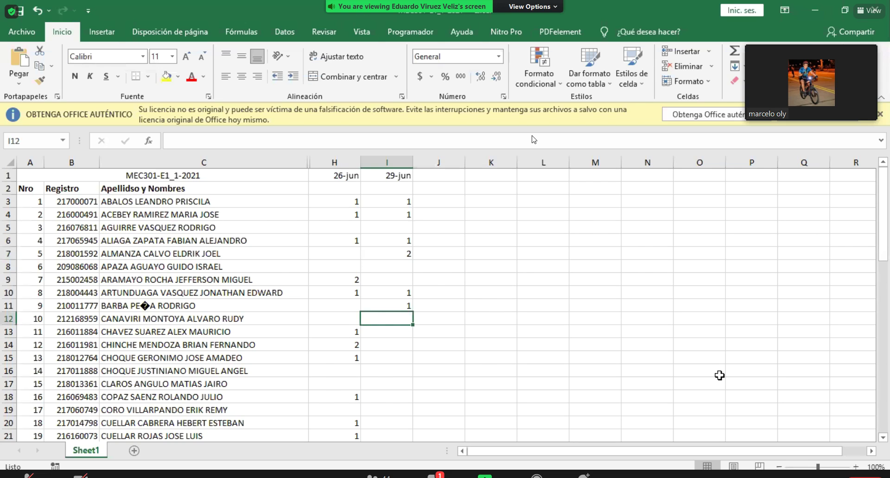
key("Down")
key("Down")
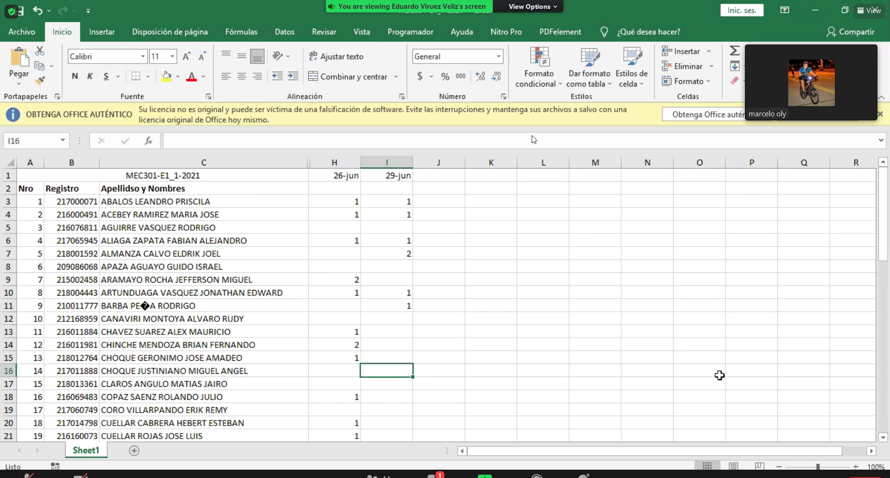
key("Down")
key("Down")
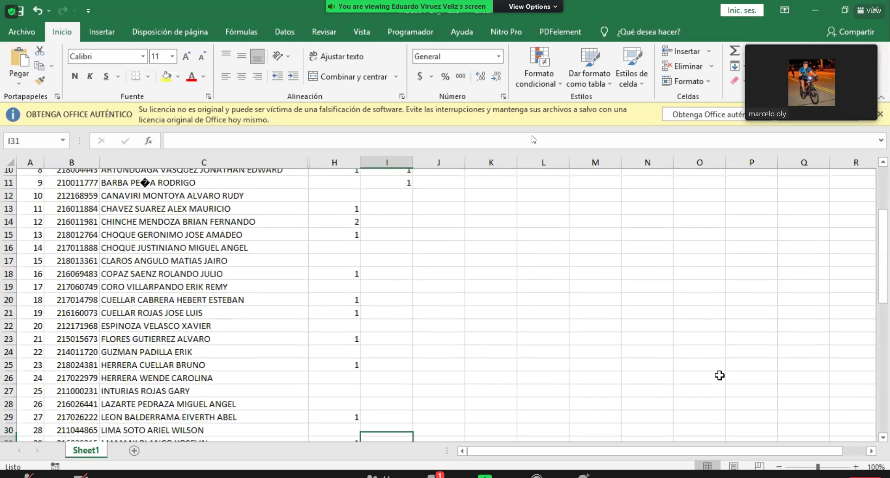
key("Down")
key("Down")
key("Down")
key("Down")
key("Down")
key("Down")
key("Down")
key("Down")
key("Down")
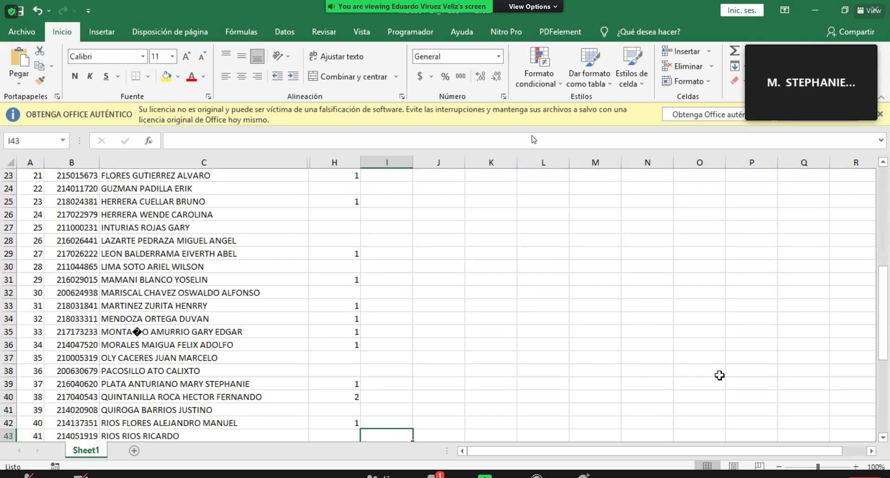
key("Down")
key("Down")
key("Down")
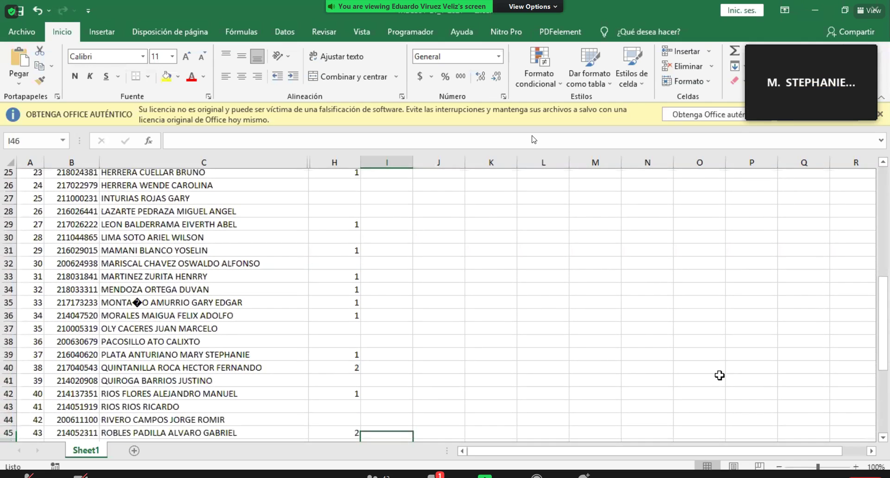
key("Down")
key("Down")
key("Down")
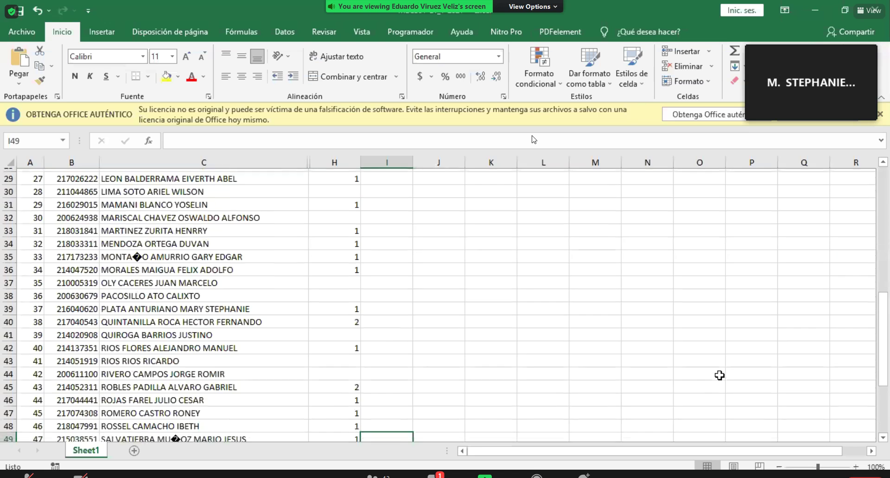
key("Down")
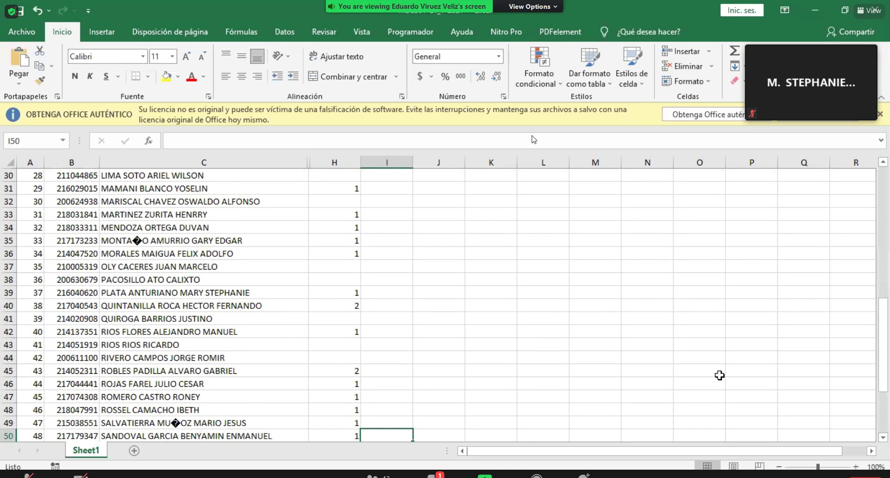
key("Down")
key("Down")
key("Down")
key("Down")
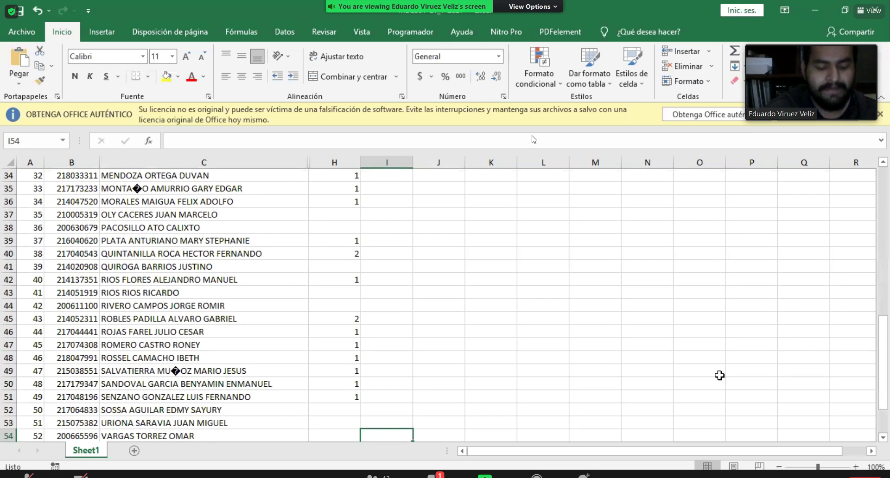
key("Up")
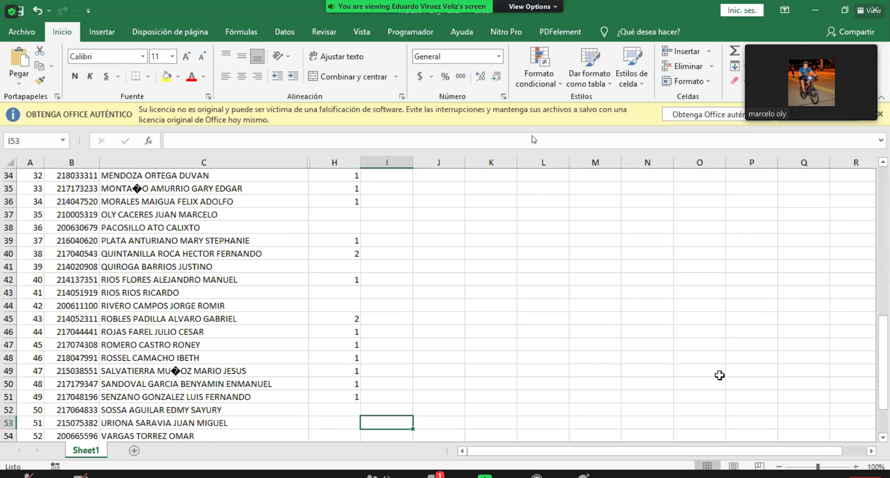
key("Up")
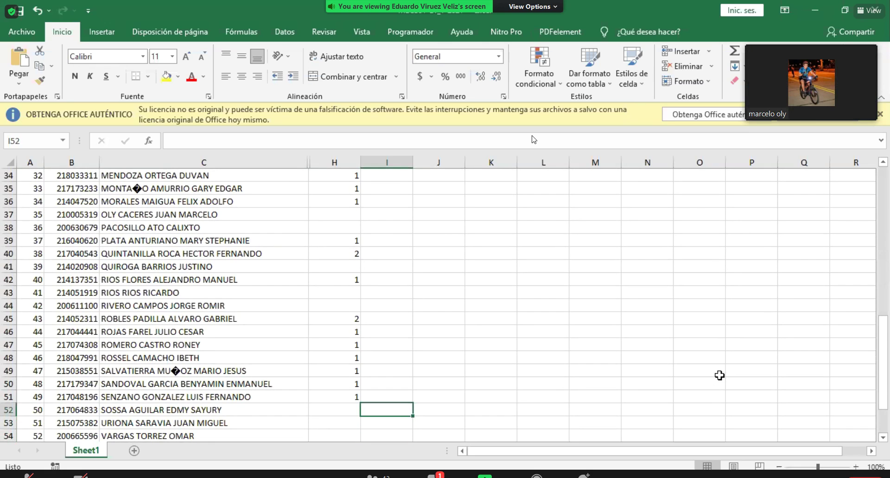
key("Up")
key("Up")
key("Up")
key("Up")
key("Up")
key("Up")
key("Up")
key("Up")
key("Up")
key("Up")
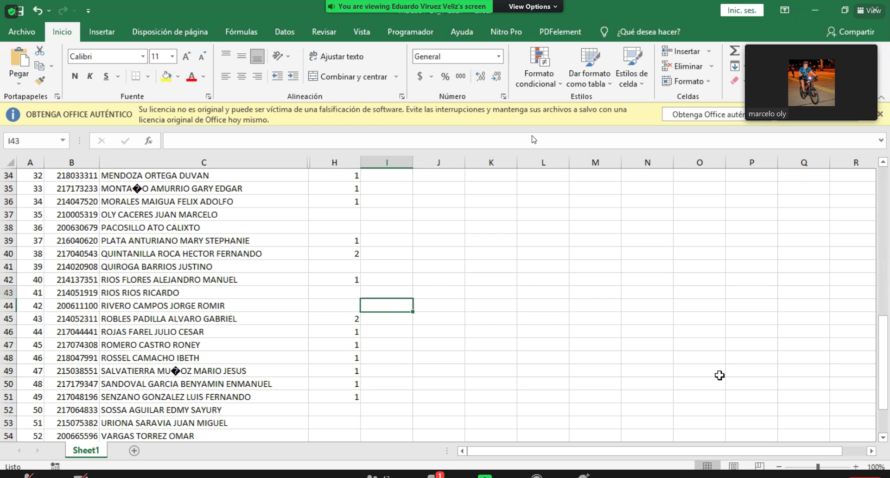
key("Up")
key("Up")
key("Up")
key("Up")
key("Up")
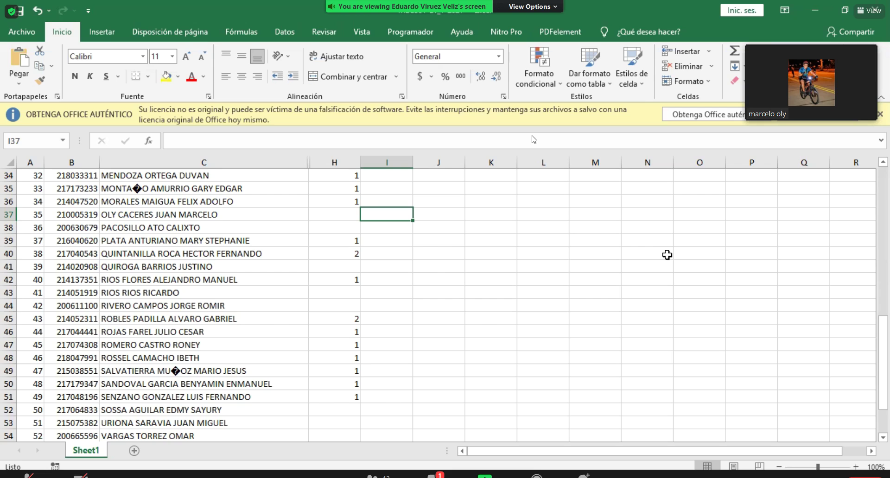
type("1")
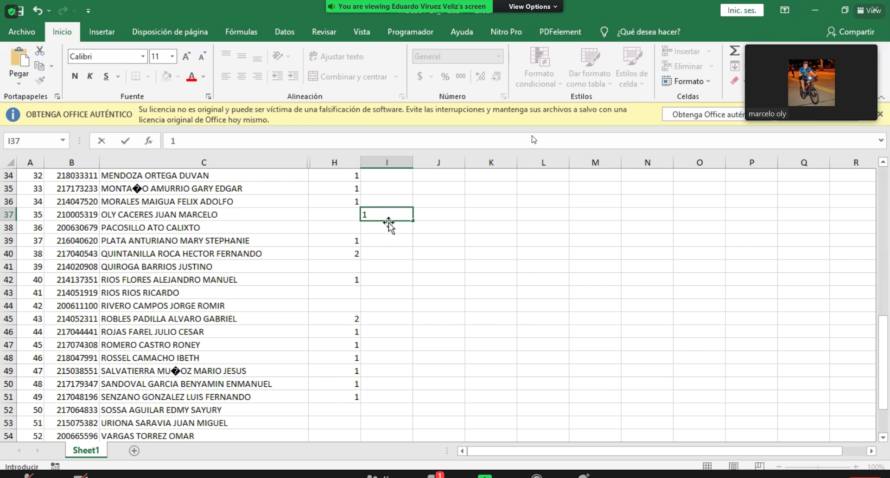
key("Return")
Enter 1 in the 29-jun column for student 37 (cell I39) and return to student 10's row
left_click(384, 240)
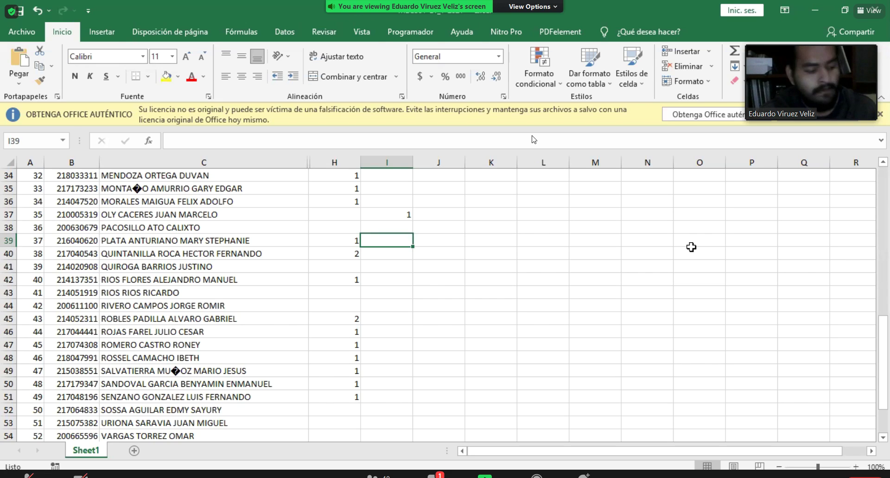
type("1")
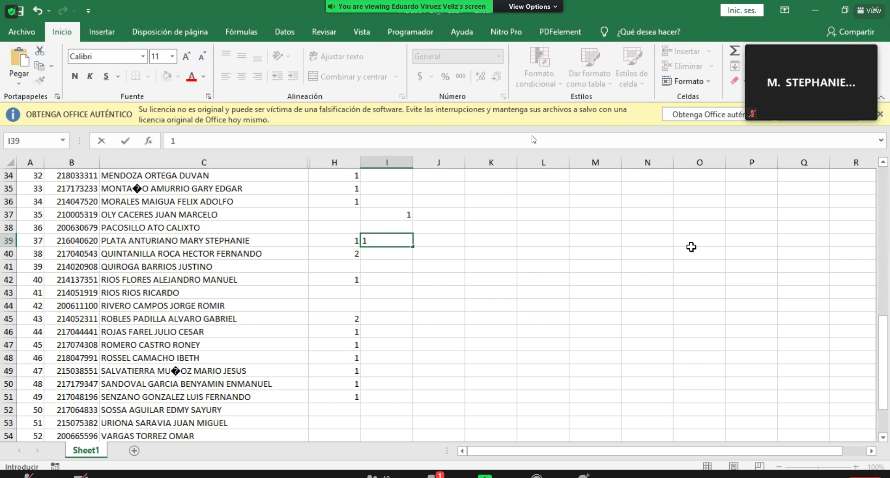
scroll(359, 273, "up", 8)
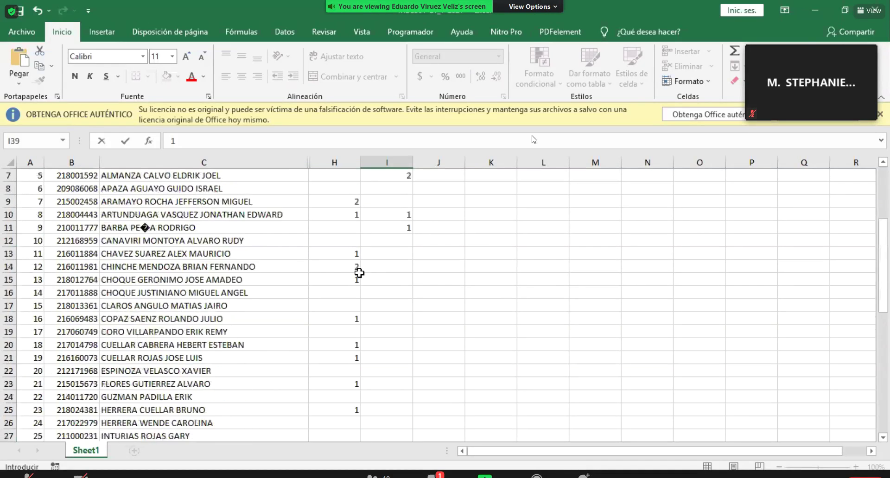
scroll(359, 272, "up", 3)
left_click(399, 322)
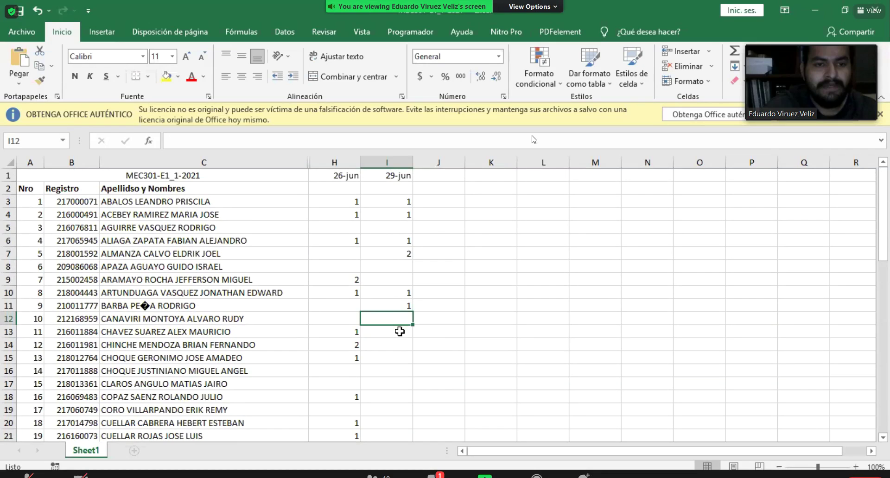
Enter 1 in the 29-jun column for students 11 and 15 (cells I13 and I17), leaving I14 to I16 blank
left_click(399, 335)
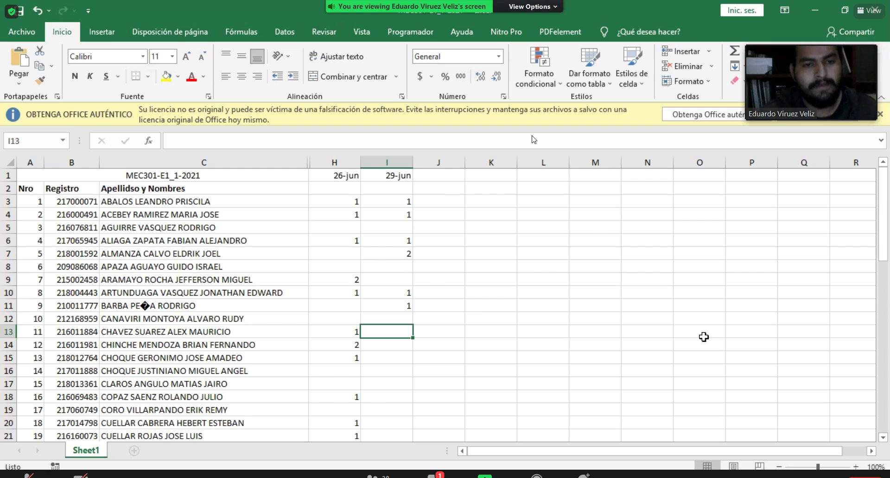
type("1")
key("Return")
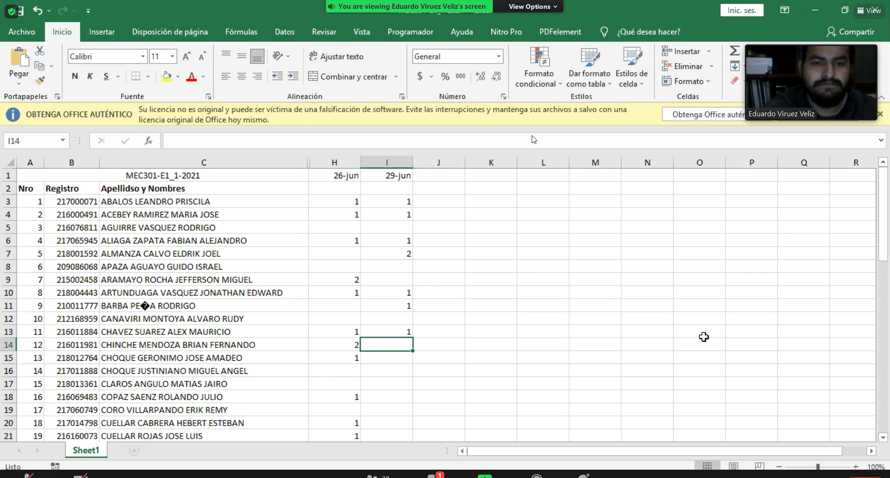
key("Return")
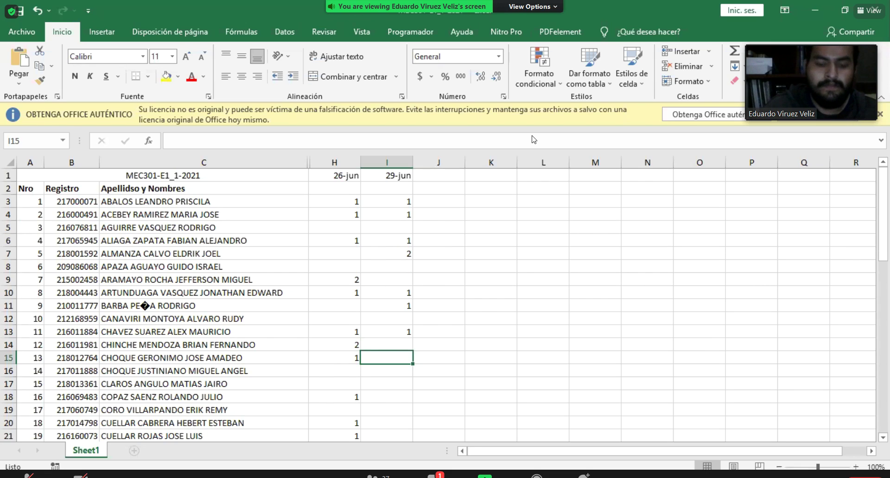
key("Down")
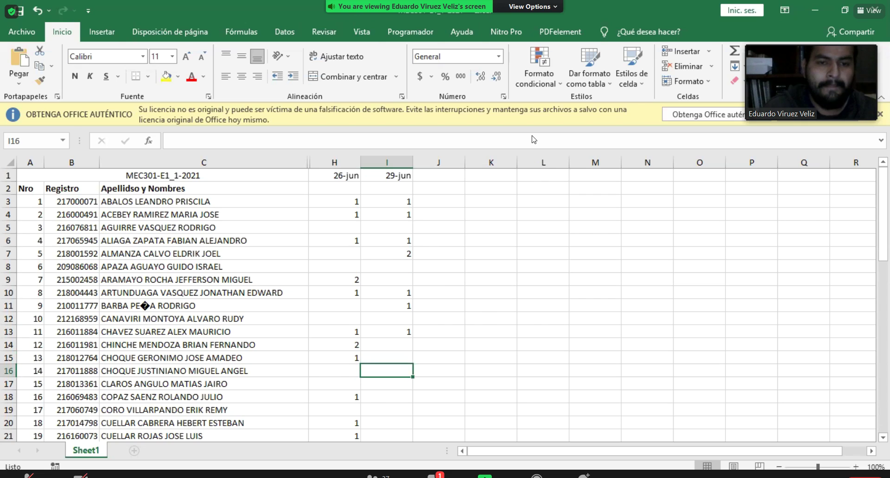
key("Down")
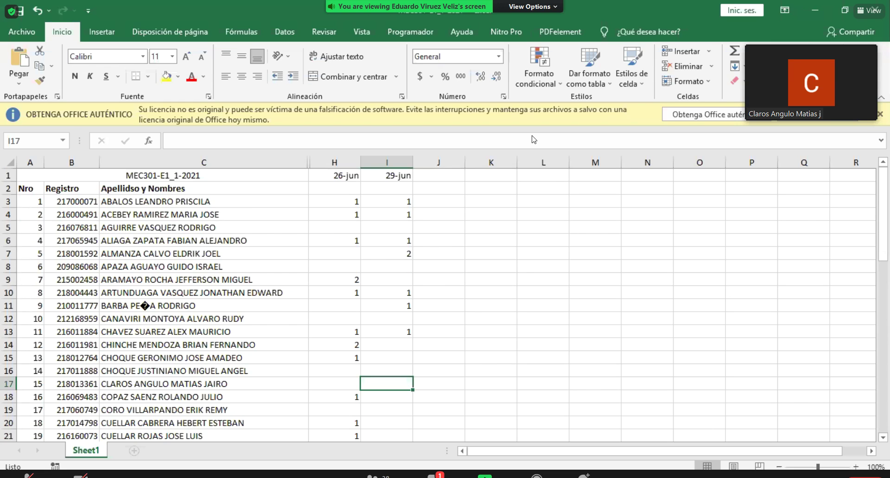
type("1")
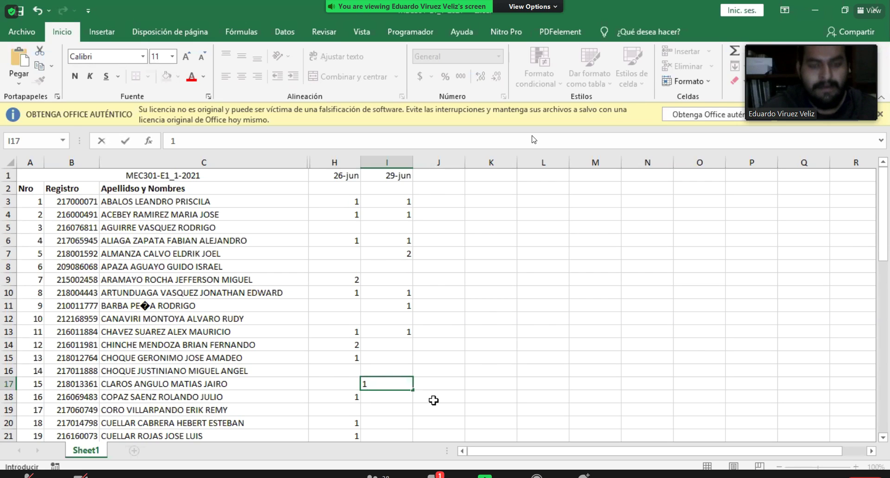
key("Return")
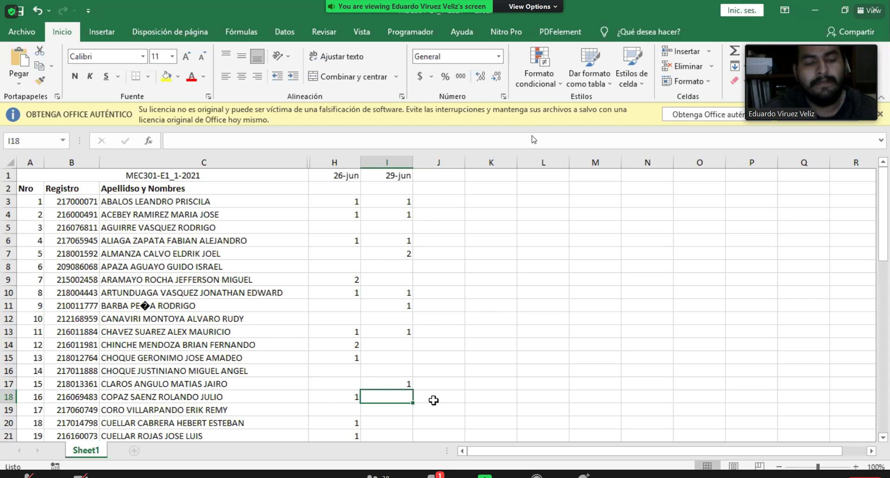
Enter 1 in the 29-jun column for students 18 to 21 (cells I20 to I23), leaving I18 and I19 blank
key("Return")
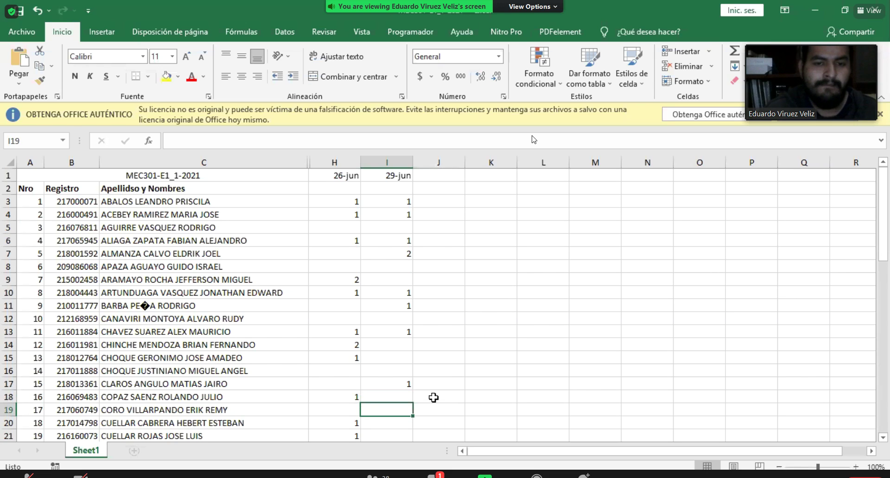
scroll(433, 400, "down", 2)
key("Return")
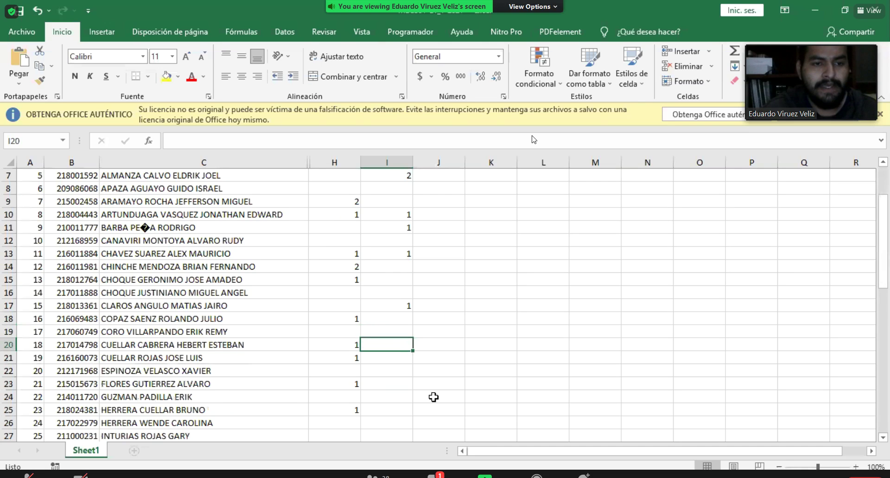
type("1")
key("Return")
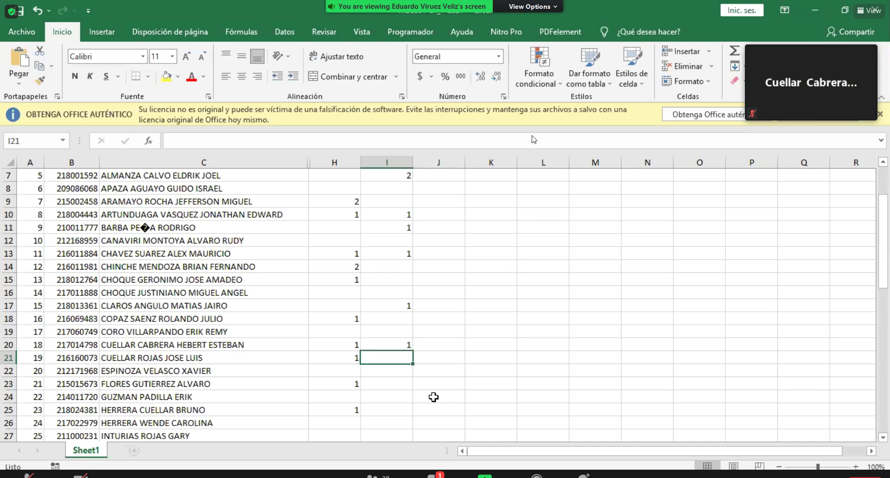
type("1")
key("Return")
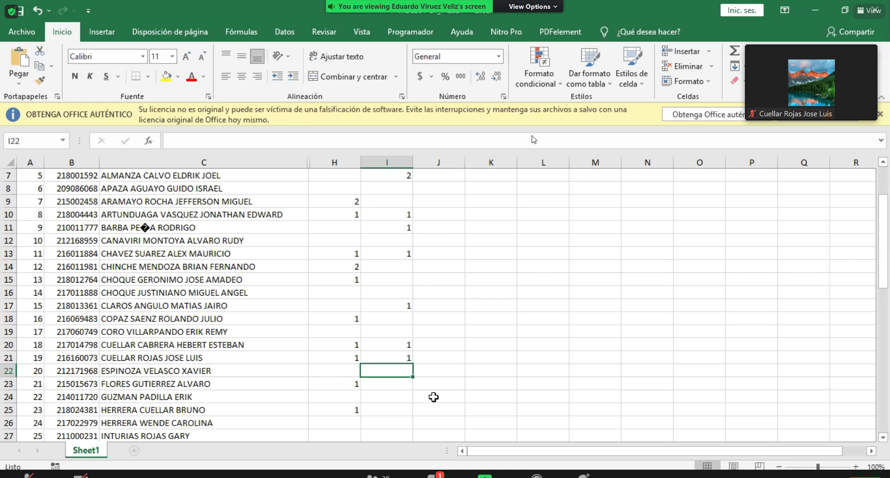
type("1")
key("Return")
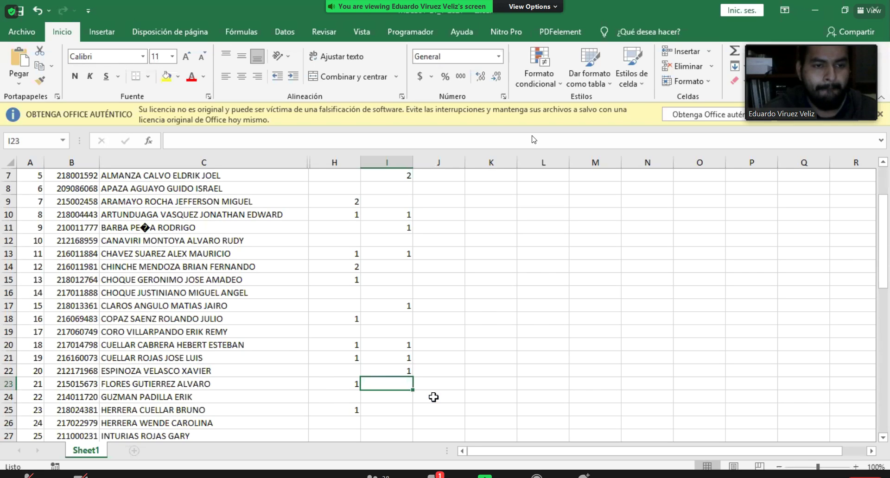
type("1")
key("Return")
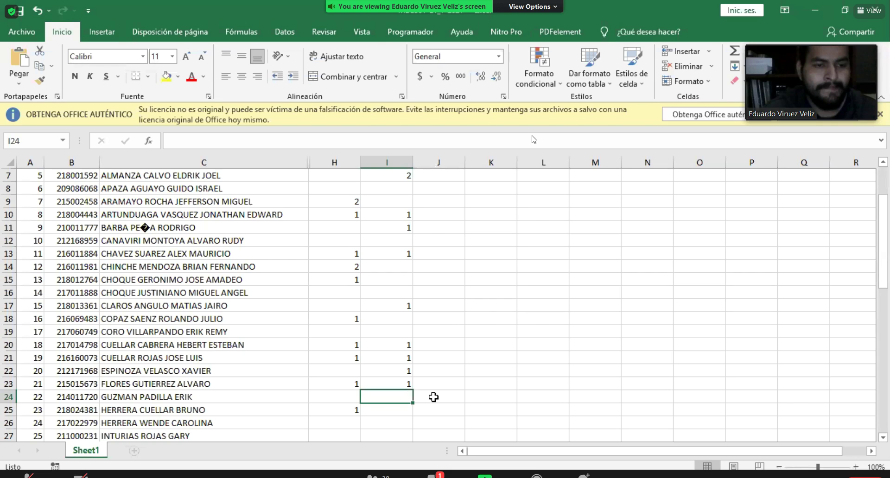
Enter 1 in the 29-jun column for students 23 and 24 (cells I25 and I26), leaving I24 blank
key("Return")
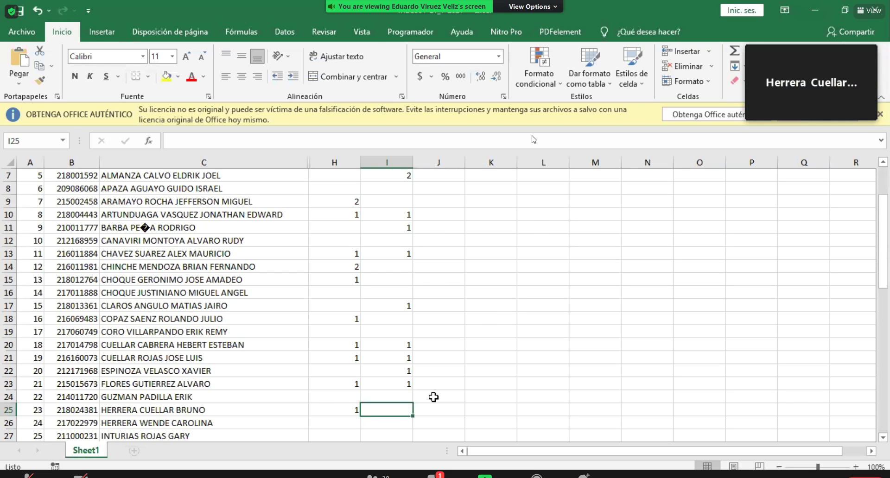
key("Return")
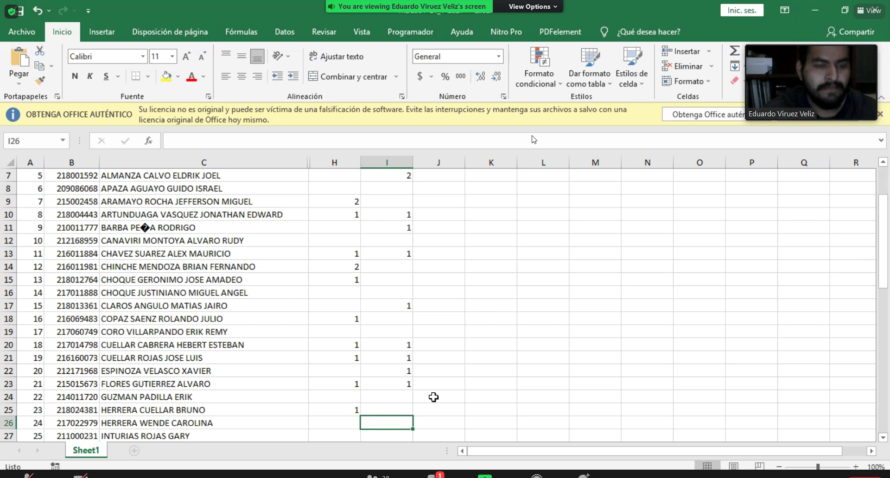
key("Up")
type("1")
key("Return")
type("1")
key("Return")
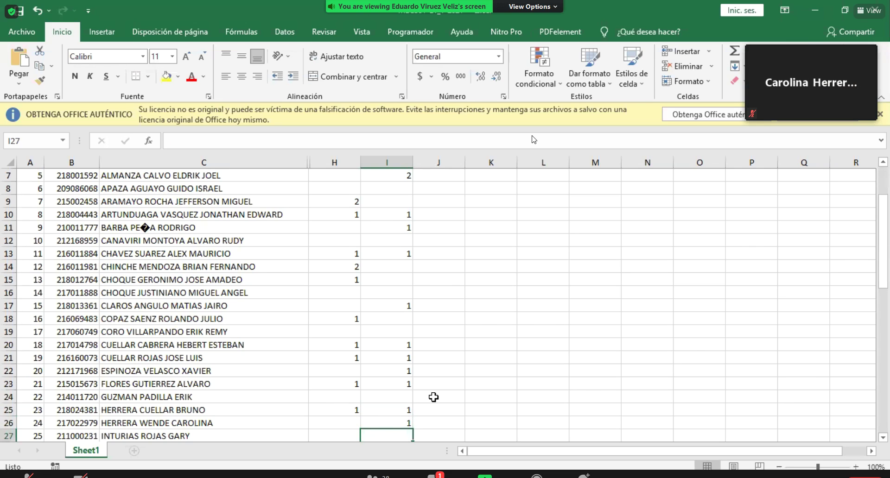
scroll(436, 396, "down", 1)
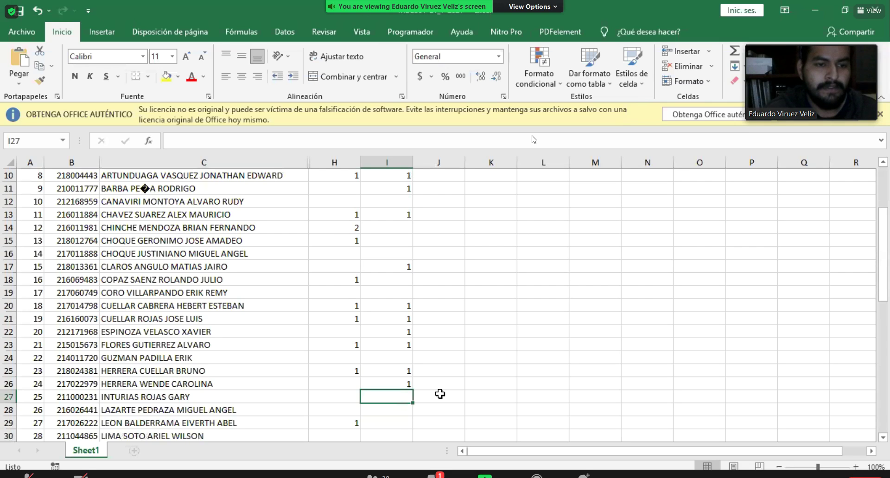
Enter 1 in the 29-jun column for students 26 and 27 (cells I28 and I29), leaving I27 blank
key("Down")
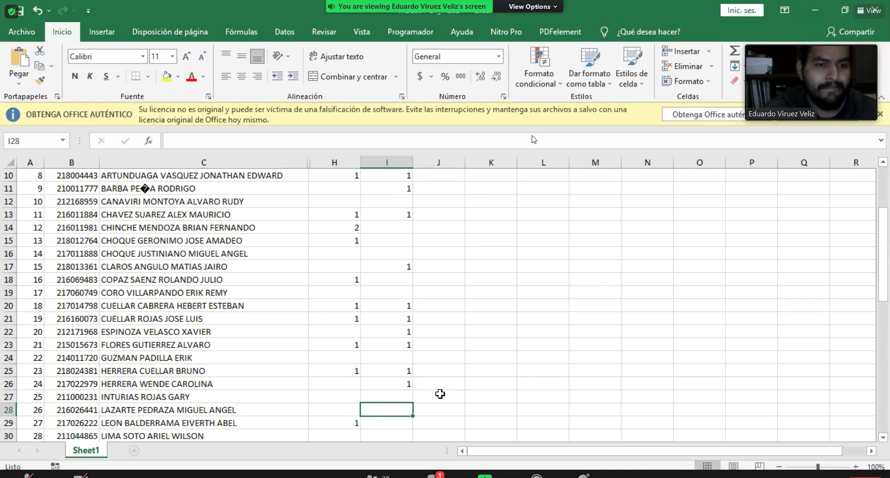
type("1")
key("Return")
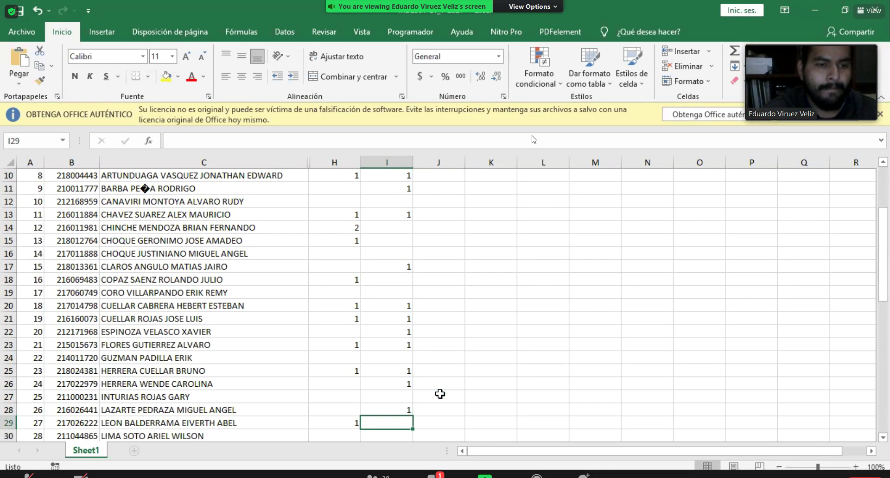
type("1")
key("Return")
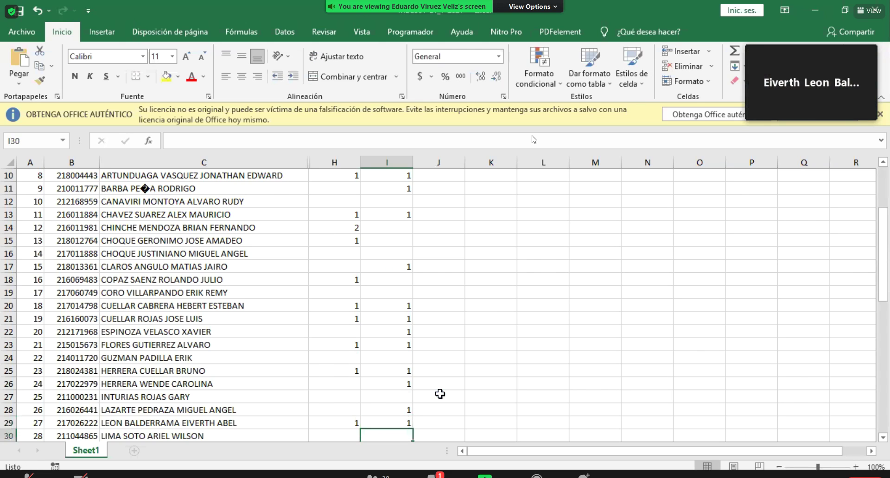
Enter 1 in the 29-jun column for student 29 (cell I31), leaving I30 blank
scroll(440, 394, "down", 3)
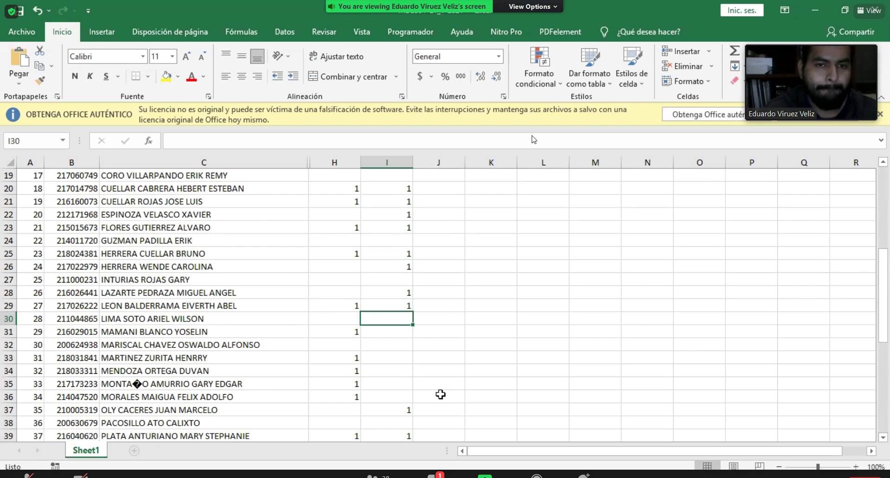
key("Return")
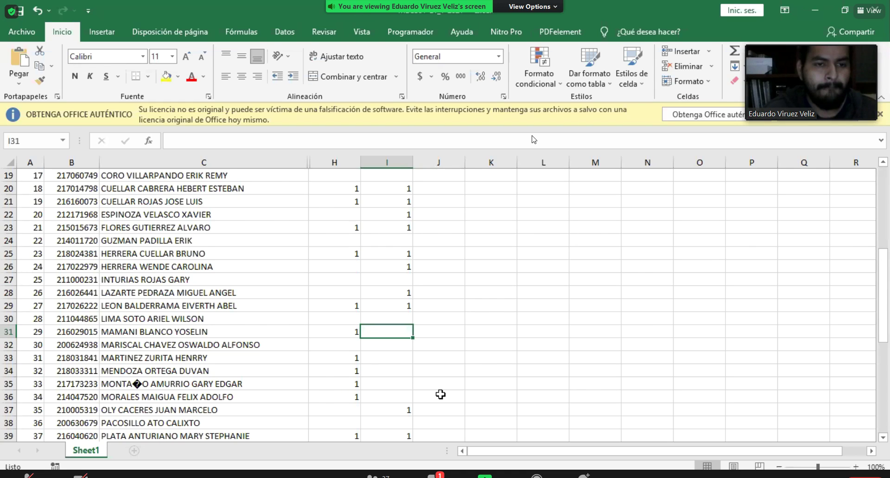
type("1")
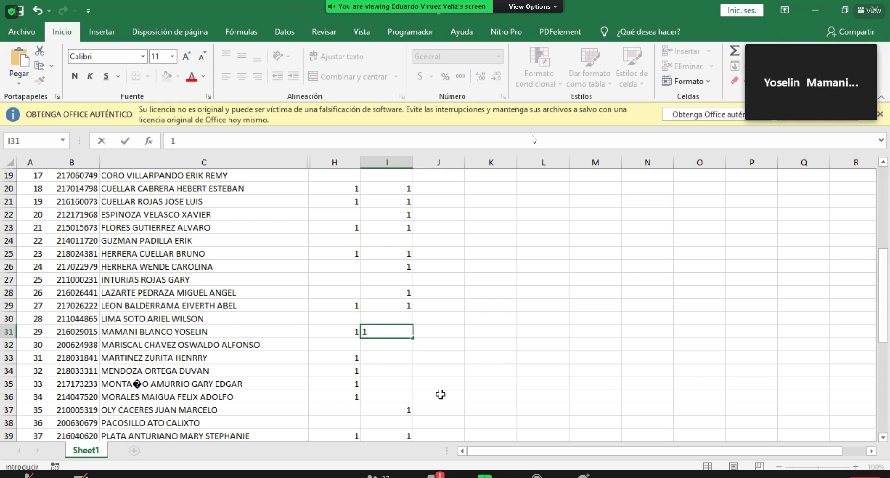
key("Return")
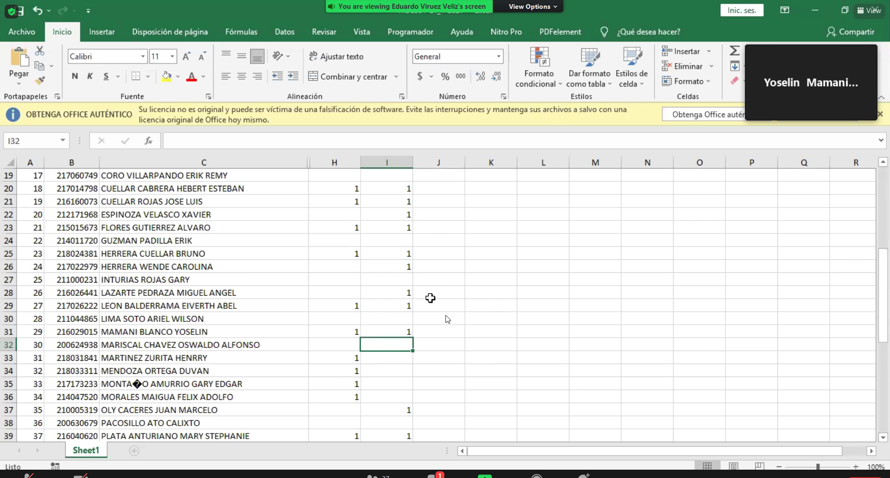
Check the recent messages in the Zoom meeting chat and close it
left_click(434, 475)
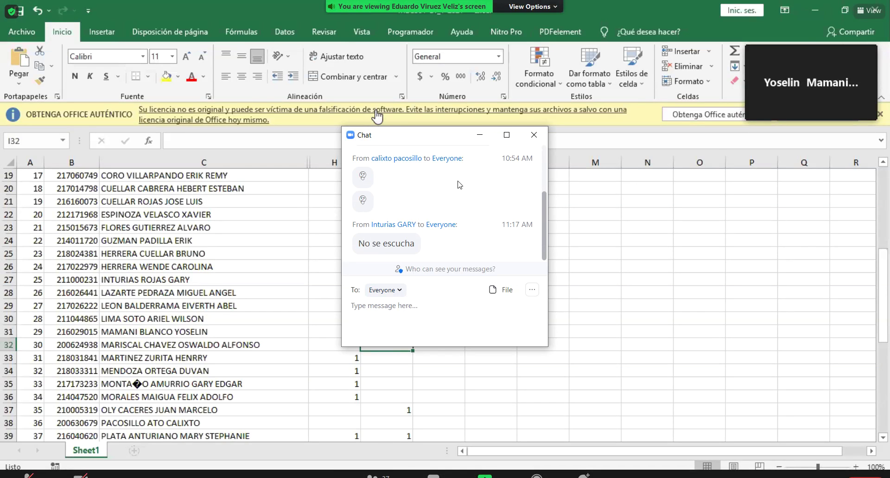
left_click(534, 134)
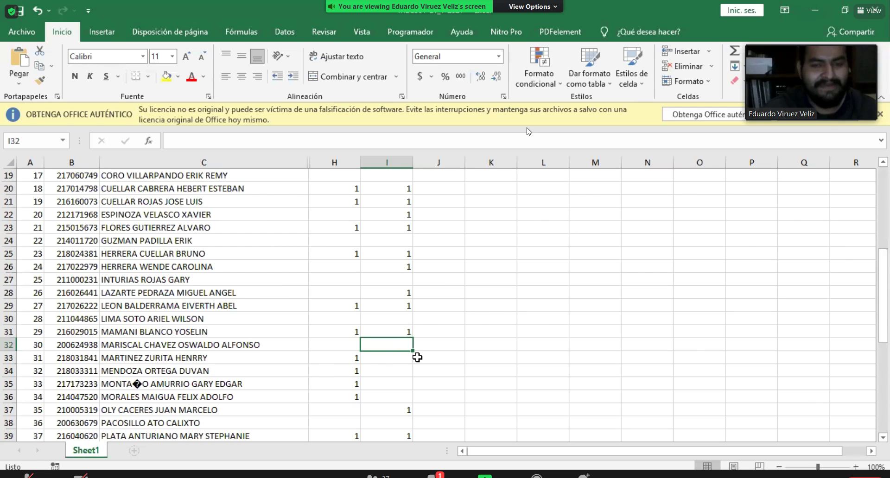
Enter 1 in the 29-jun column for students 30 to 33 (cells I32 to I35)
type("1")
key("Return")
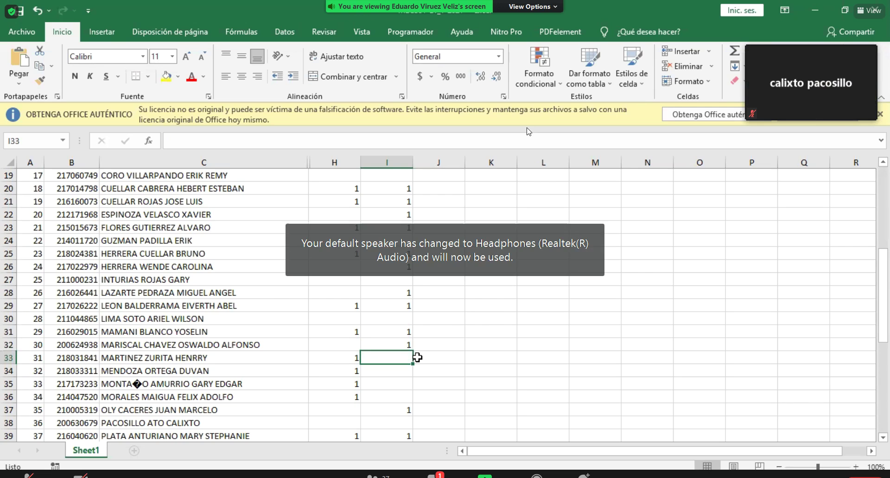
type("1")
key("Return")
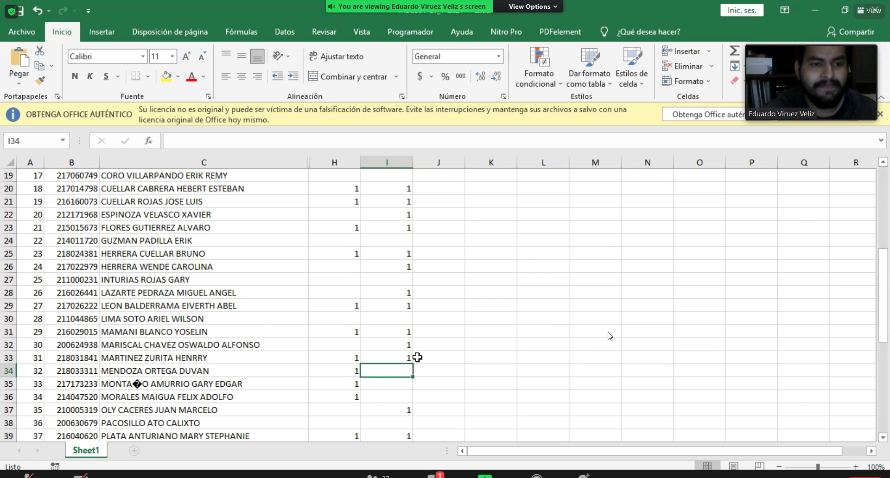
type("1")
key("Return")
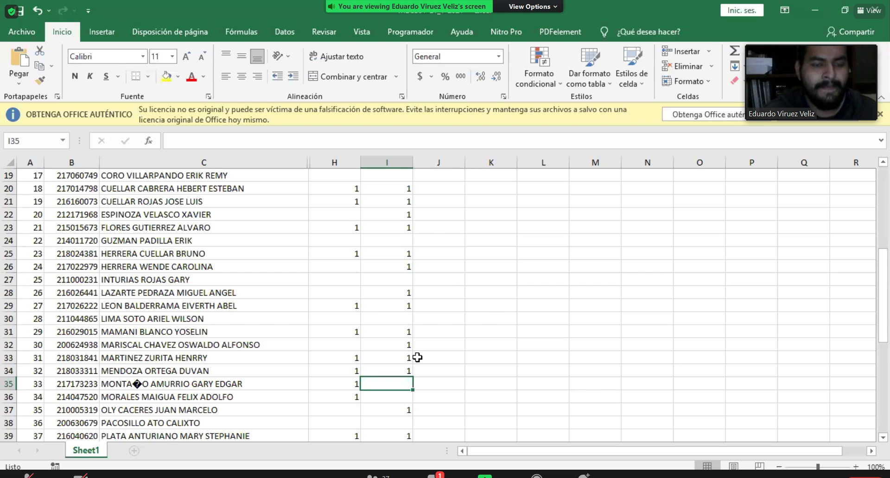
type("1")
key("Return")
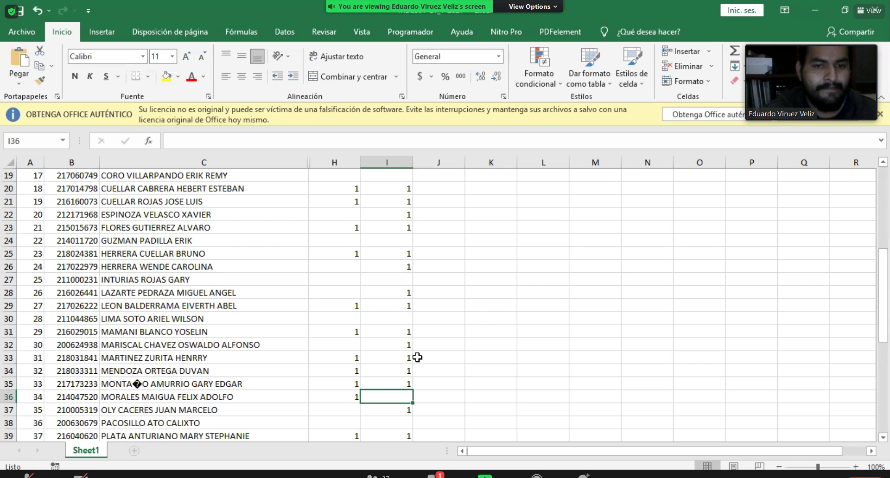
Enter 1 in the 29-jun column for student 36 (cell I38), leaving I36 and I40 blank, and move on to student 39's row
key("Down")
key("Down")
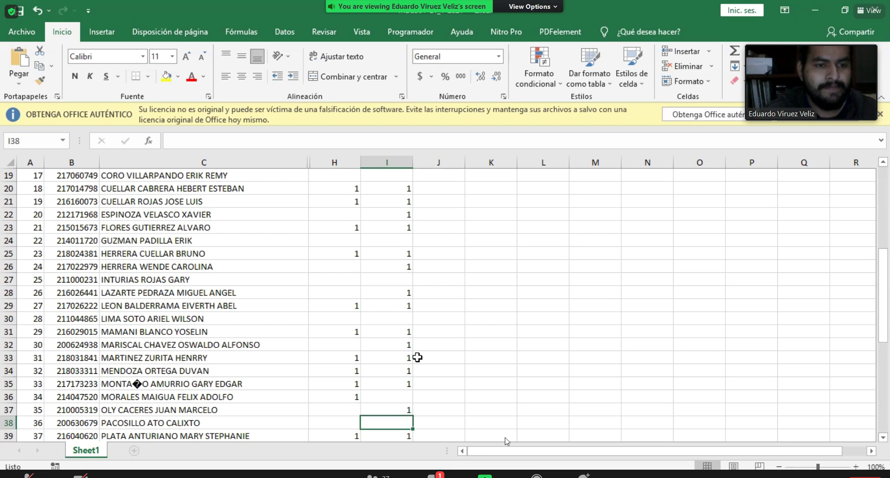
type("1")
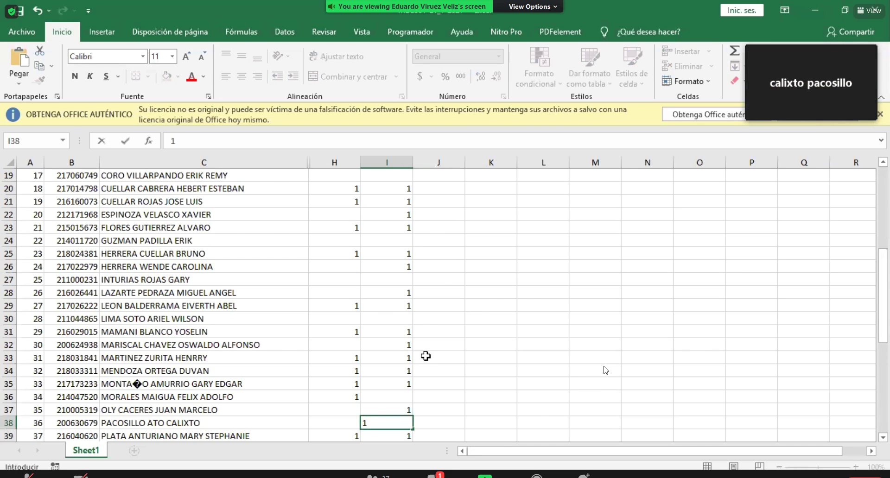
scroll(424, 356, "down", 3)
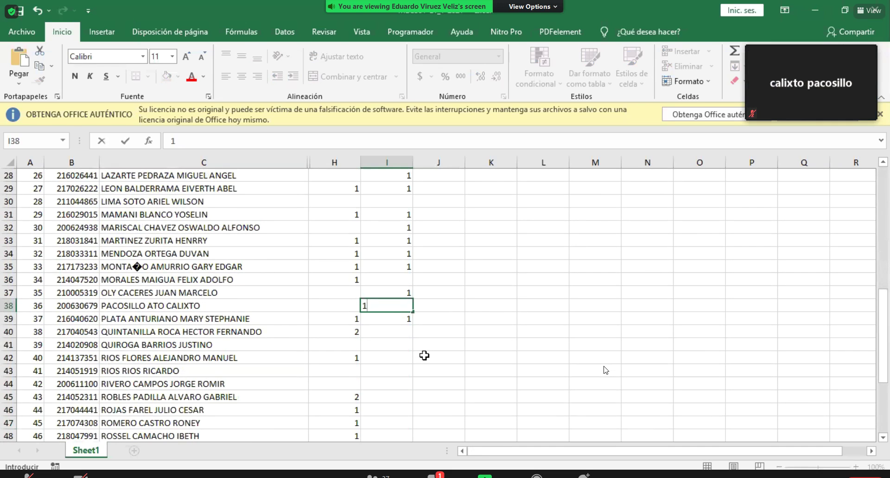
key("Return")
key("Return")
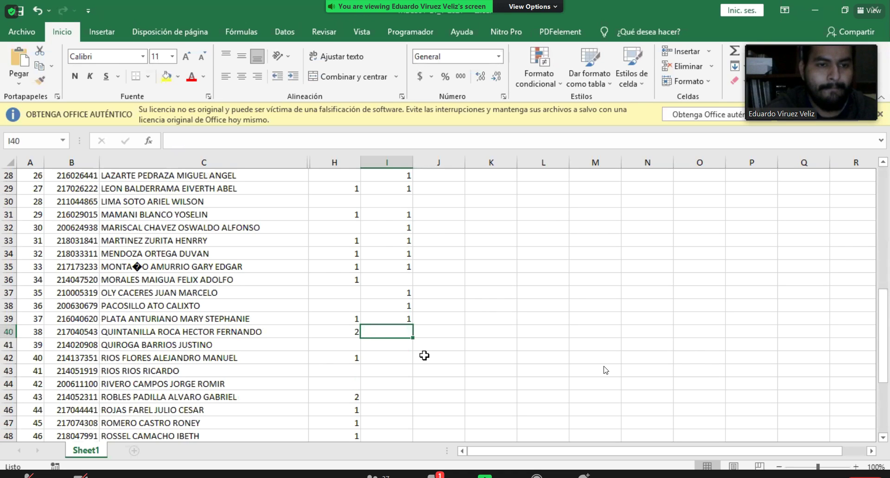
key("Return")
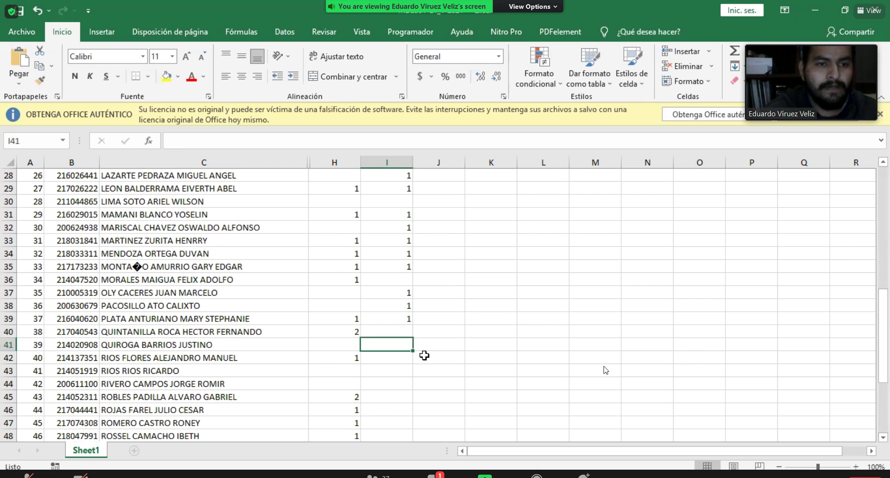
Check the Zoom meeting chat for new messages and close it
left_click(433, 475)
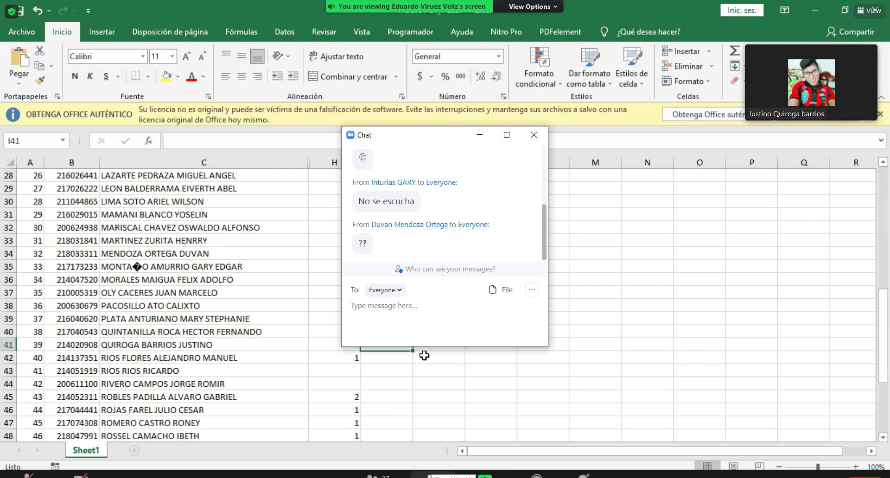
left_click(533, 136)
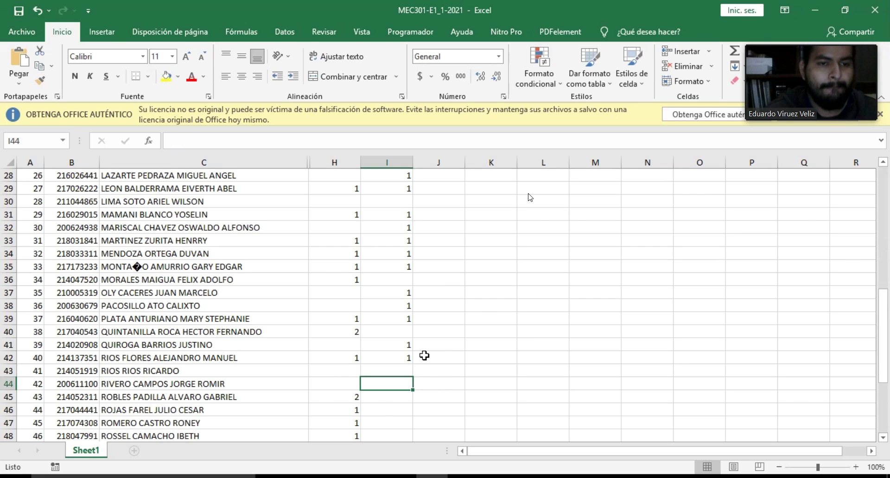
Enter 1 in the 29-jun column for students 42 to 44 (cells I44 to I46)
key("Down")
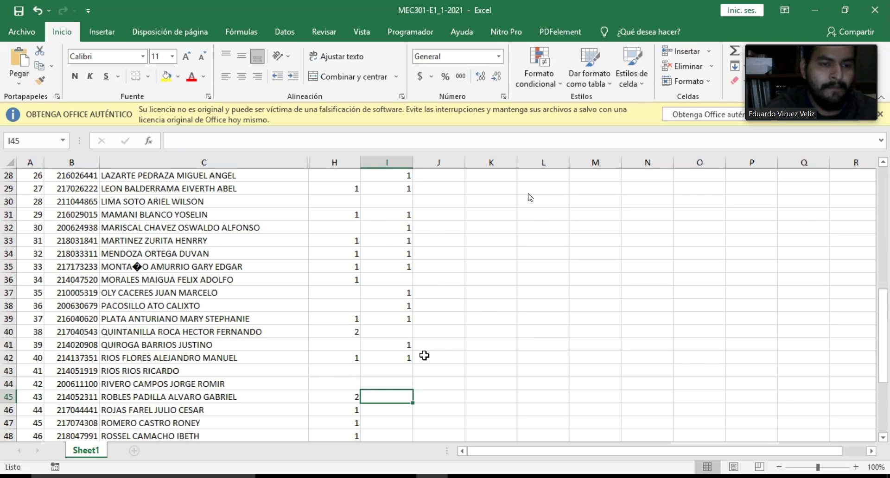
key("Up")
type("1")
key("Return")
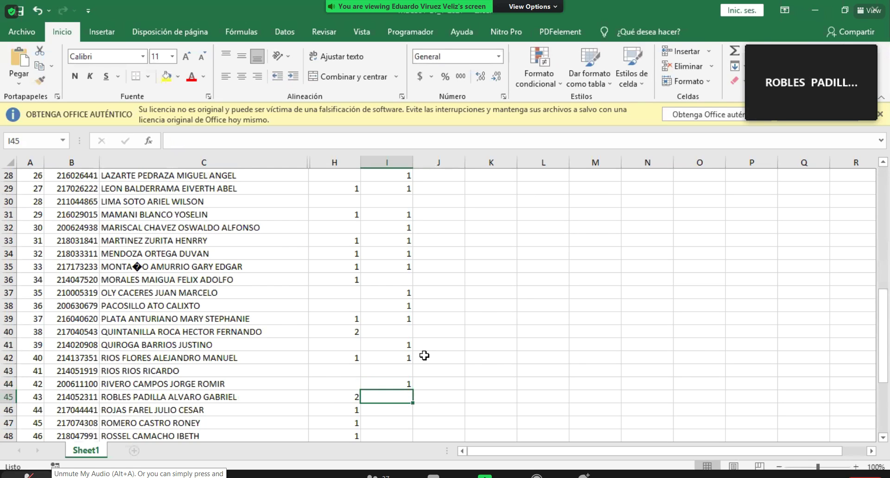
type("1")
key("Return")
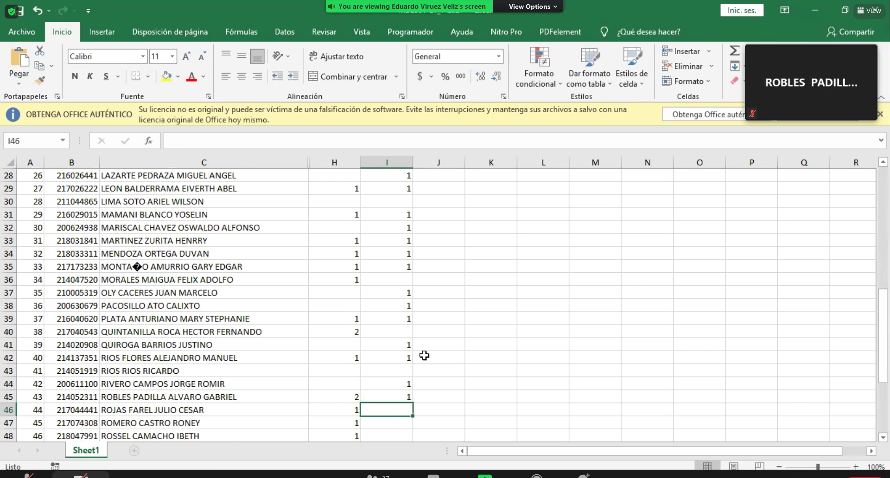
type("1")
key("Return")
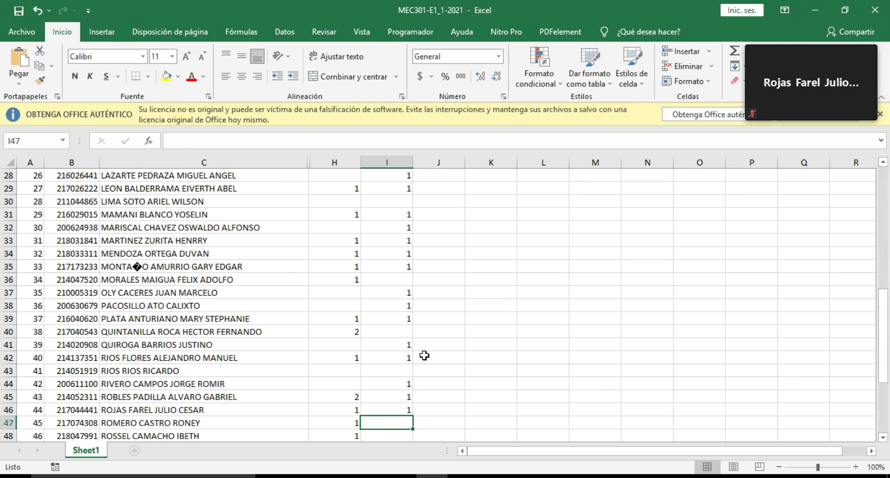
Enter 1 in the 29-jun column for students 45 and 46 (cells I47 and I48)
type("1")
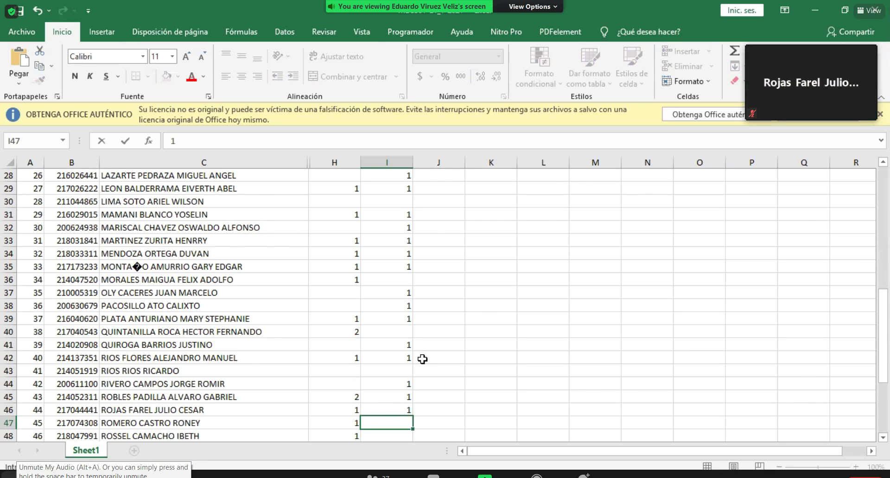
scroll(422, 360, "down", 3)
key("Return")
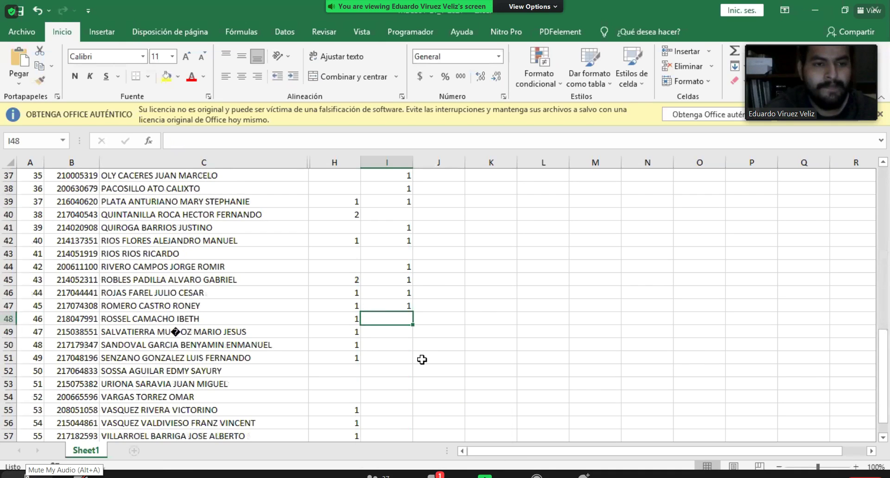
type("1")
key("Return")
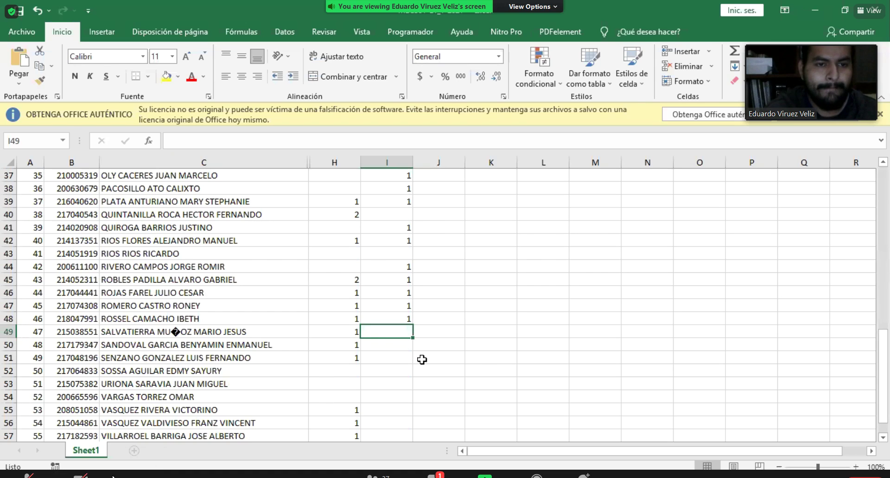
Enter 1 in the 29-jun column for students 48 and 49 (cells I50 and I51), leaving I49 blank
key("Return")
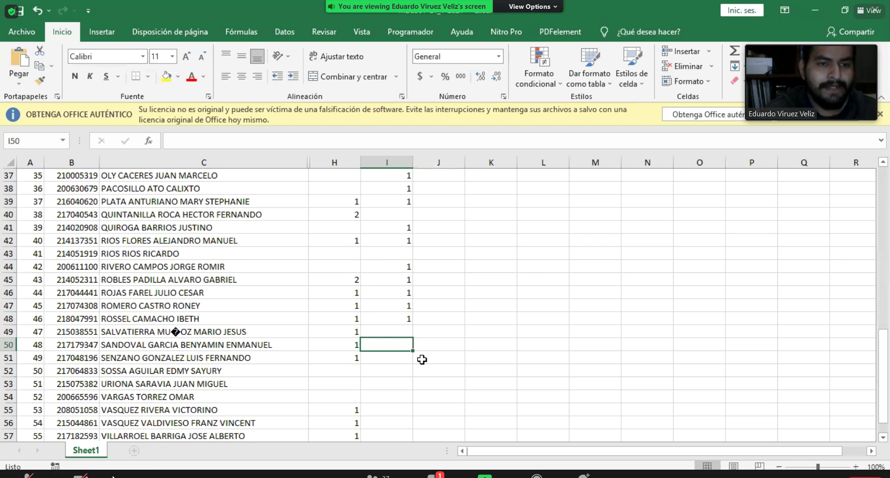
type("1")
key("Return")
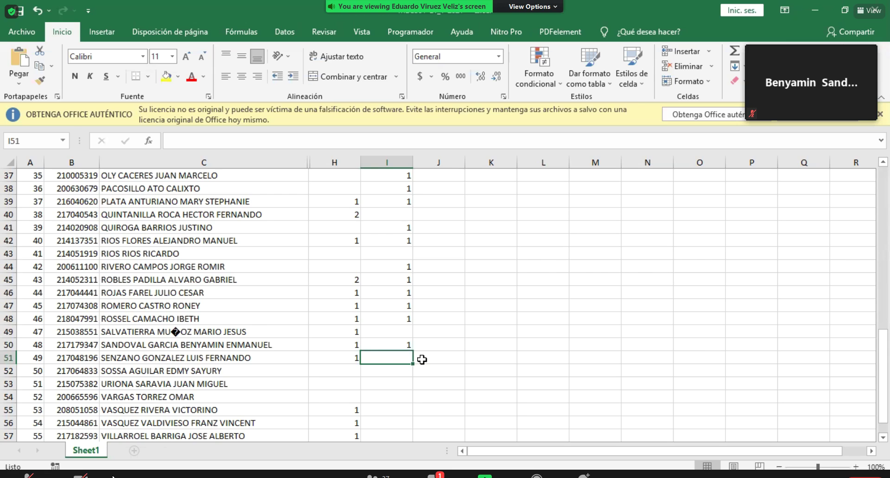
type("1")
key("Return")
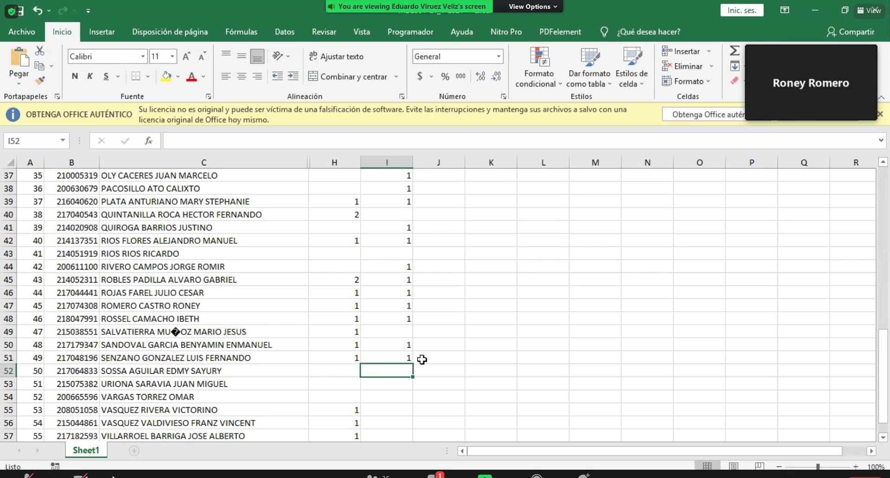
Enter 1 in the 29-jun column for students 52 and 53 (cells I54 and I55), leaving I52 and I53 blank
key("Return")
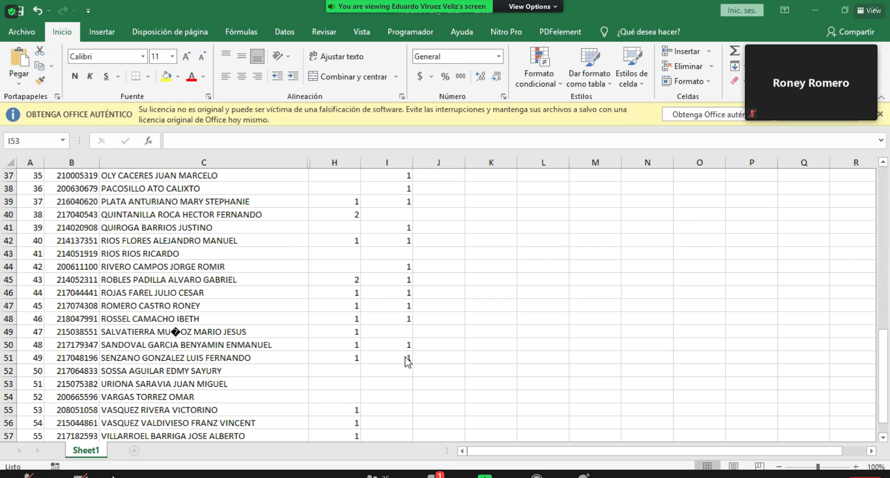
left_click(402, 386)
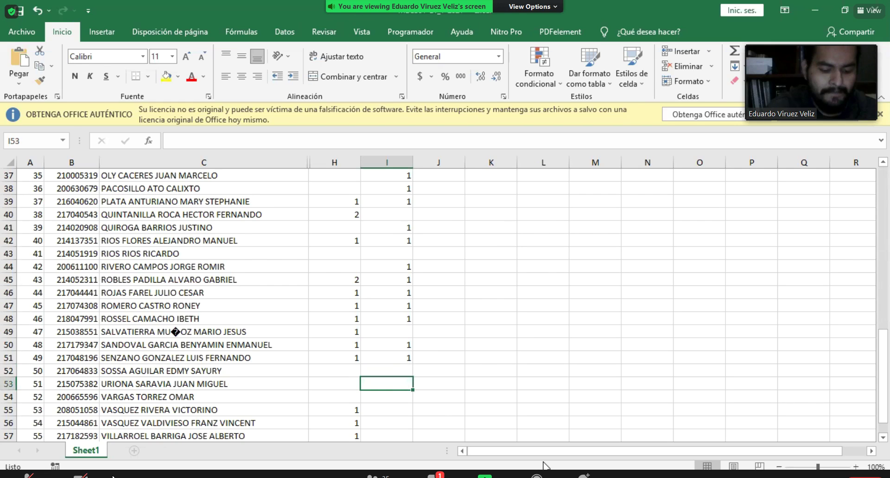
key("Down")
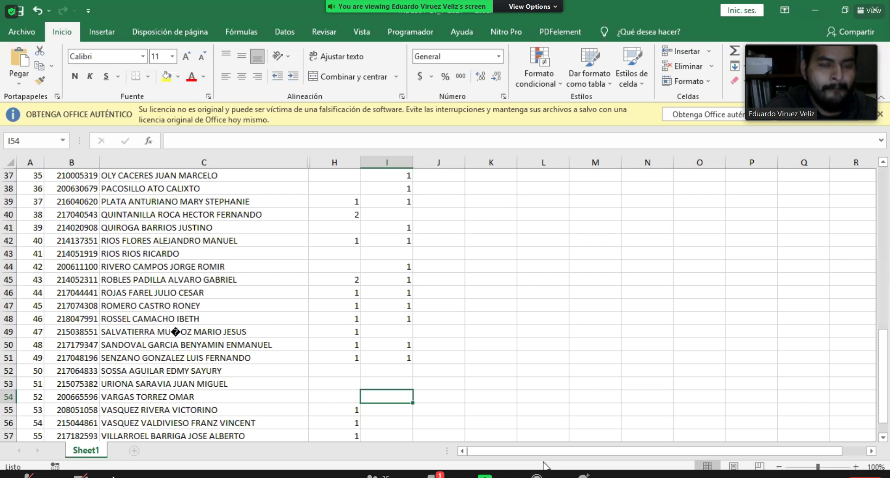
type("1")
key("Return")
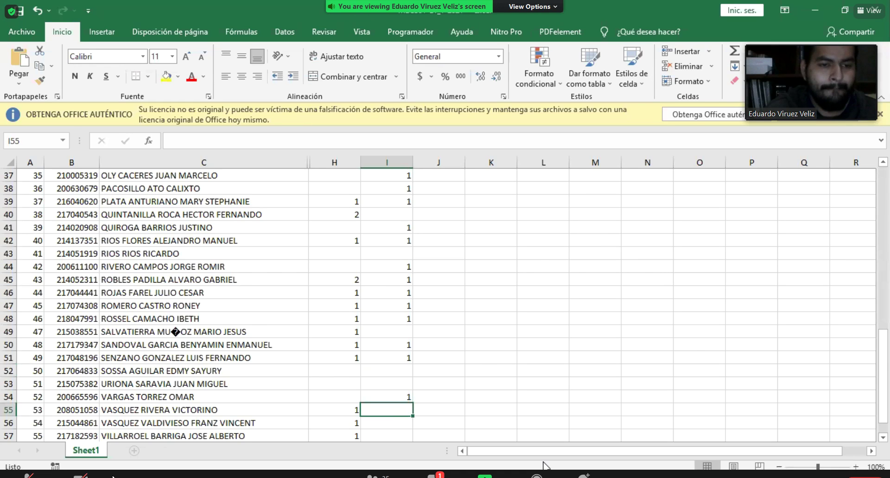
type("1")
key("Return")
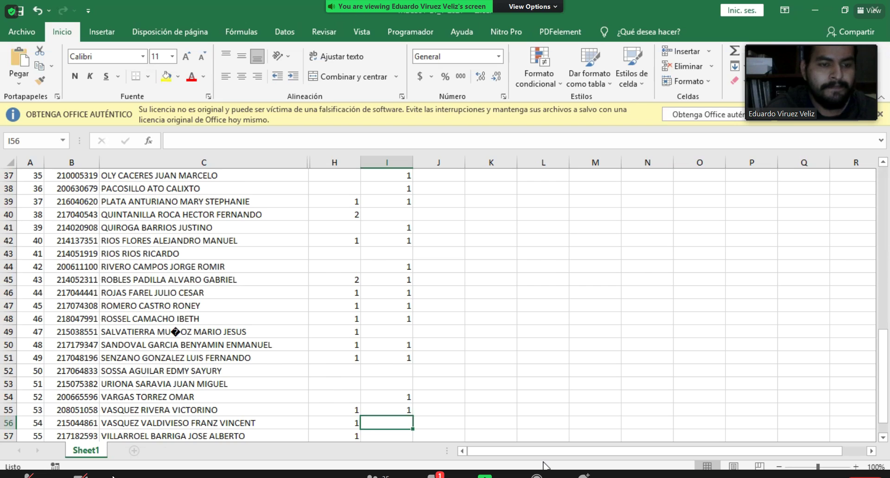
Enter 1 in the 29-jun column for students 54 to 56 (cells I56 to I58)
type("1")
key("Return")
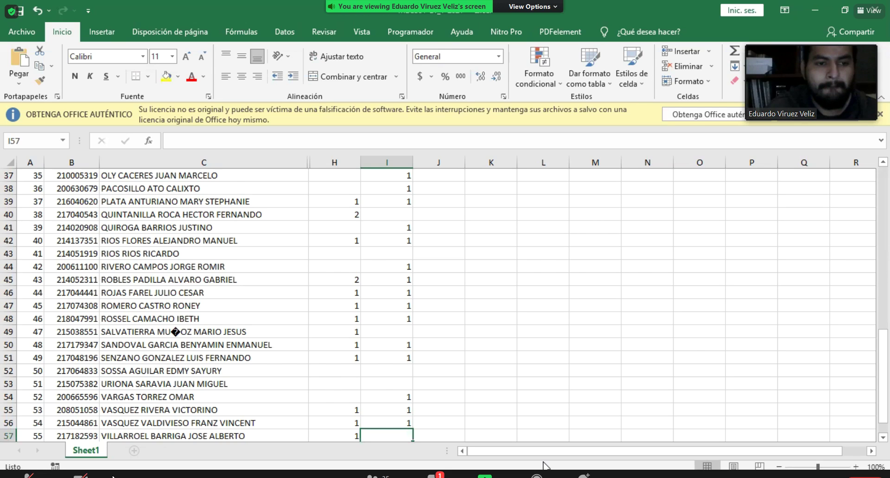
type("1")
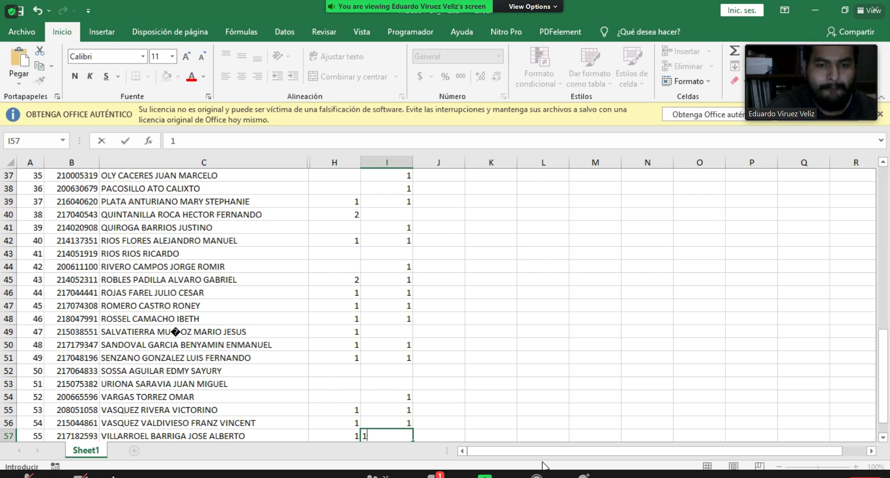
scroll(543, 465, "down", 2)
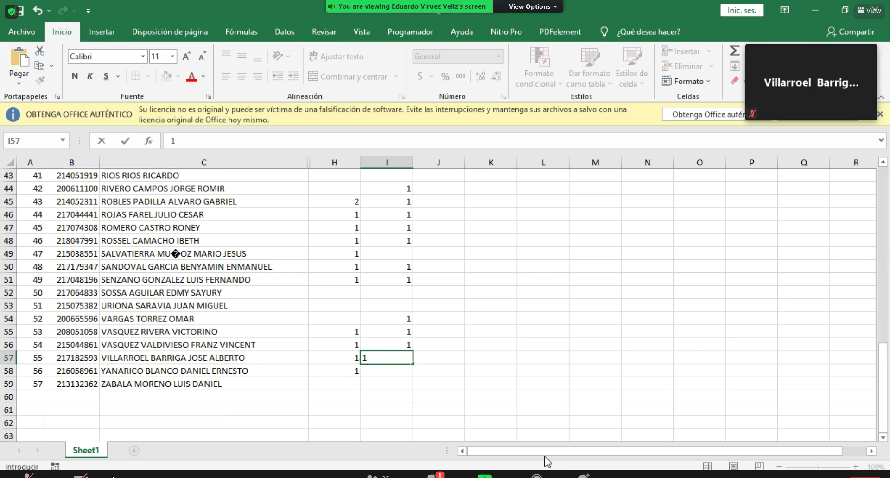
key("Return")
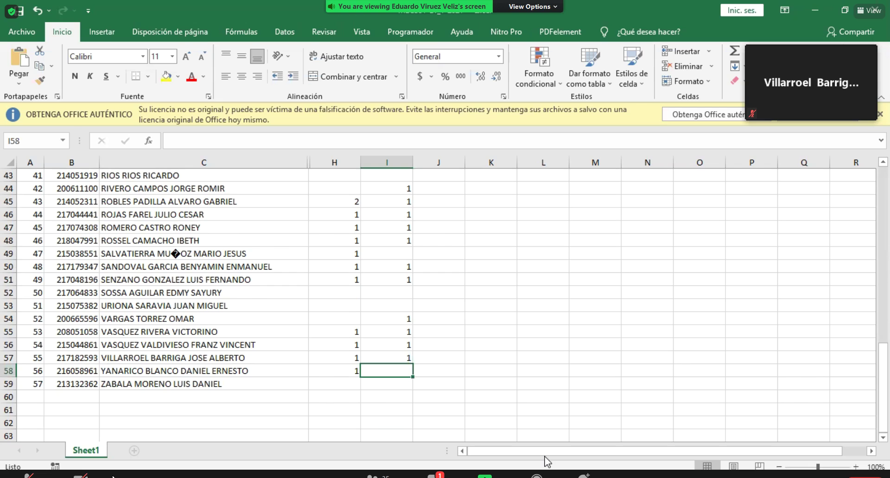
type("1")
key("Return")
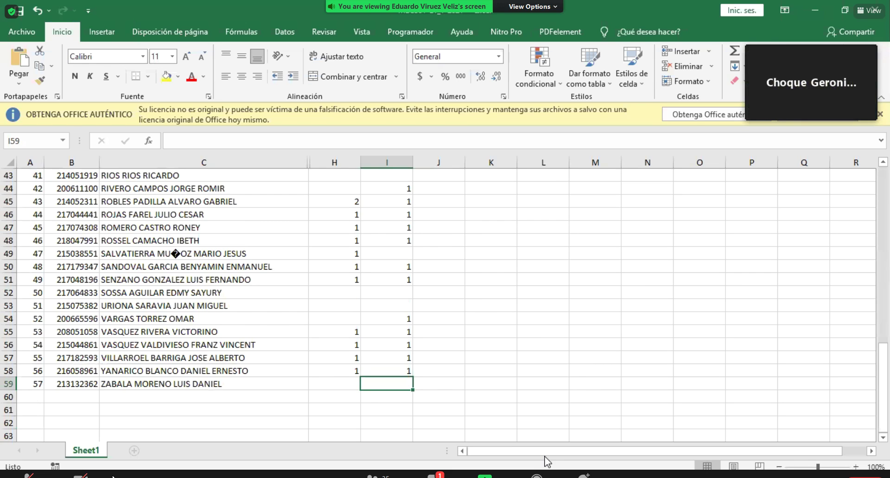
key("Up")
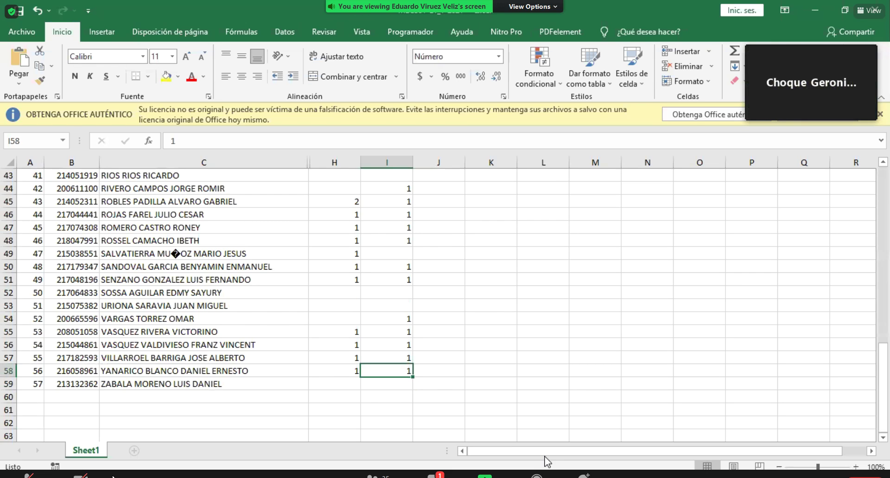
Enter 1 in the 29-jun column for student 13 (cell I15)
scroll(520, 434, "up", 12)
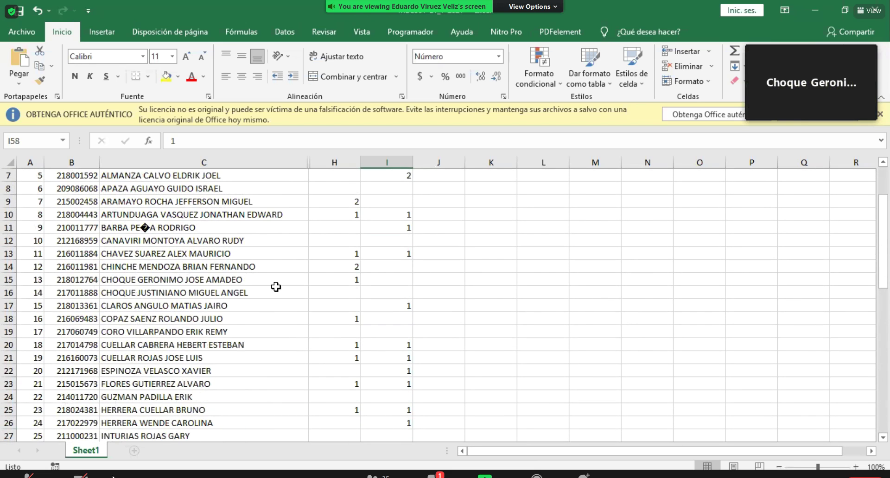
left_click(394, 280)
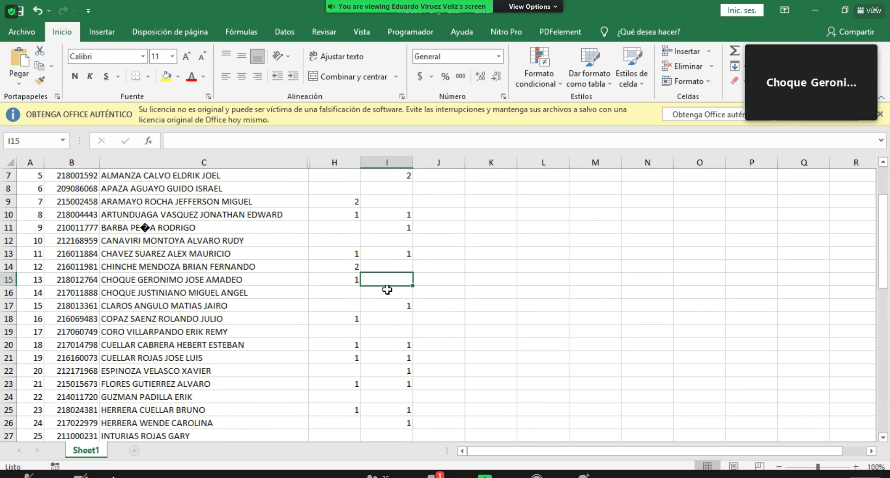
type("1")
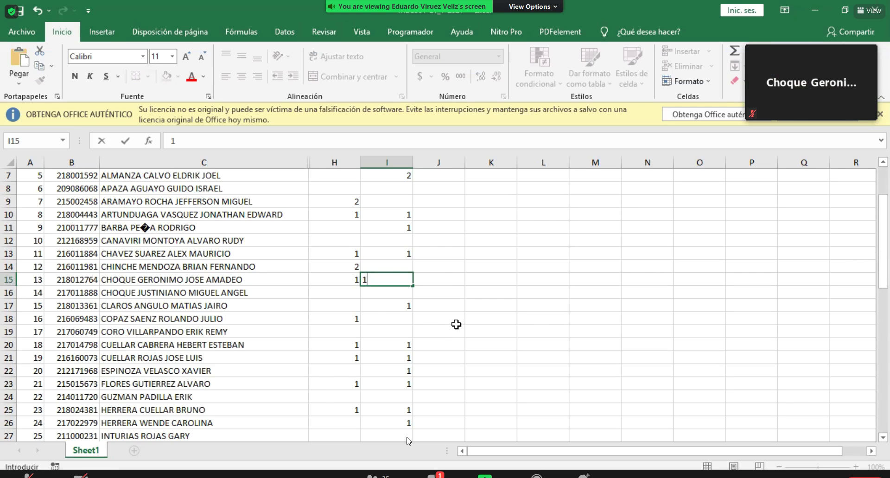
Switch to Zoom to check the meeting chat, and take the meeting out of full-screen view
left_click(422, 475)
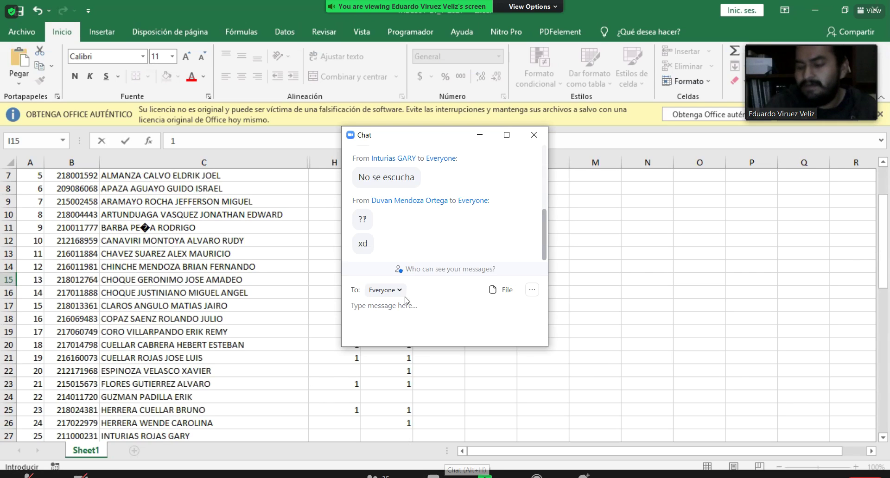
left_click(534, 135)
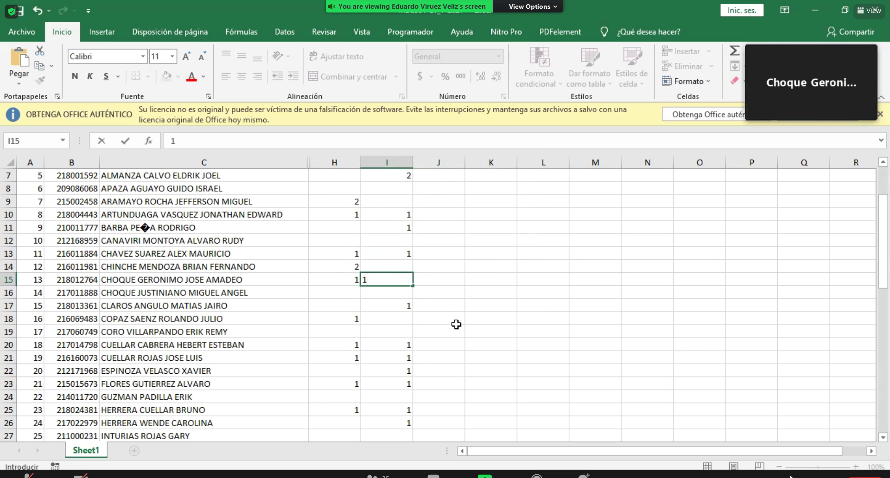
double_click(751, 434)
mouse_move(744, 4)
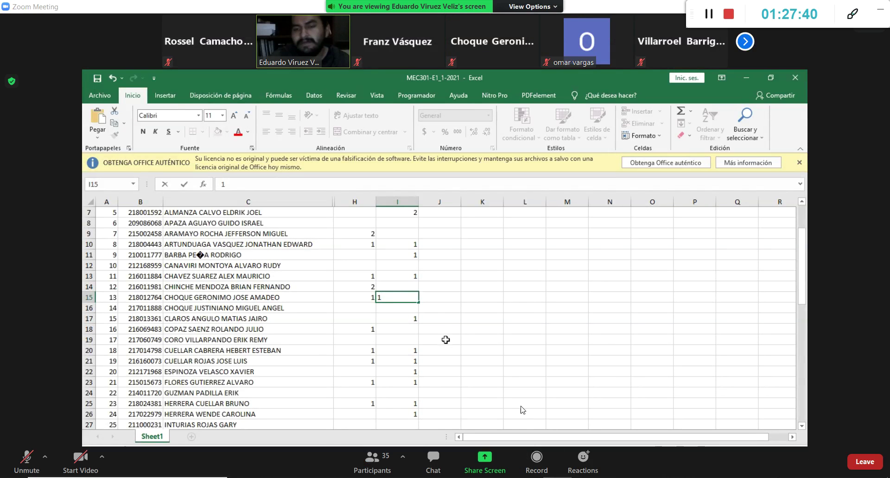